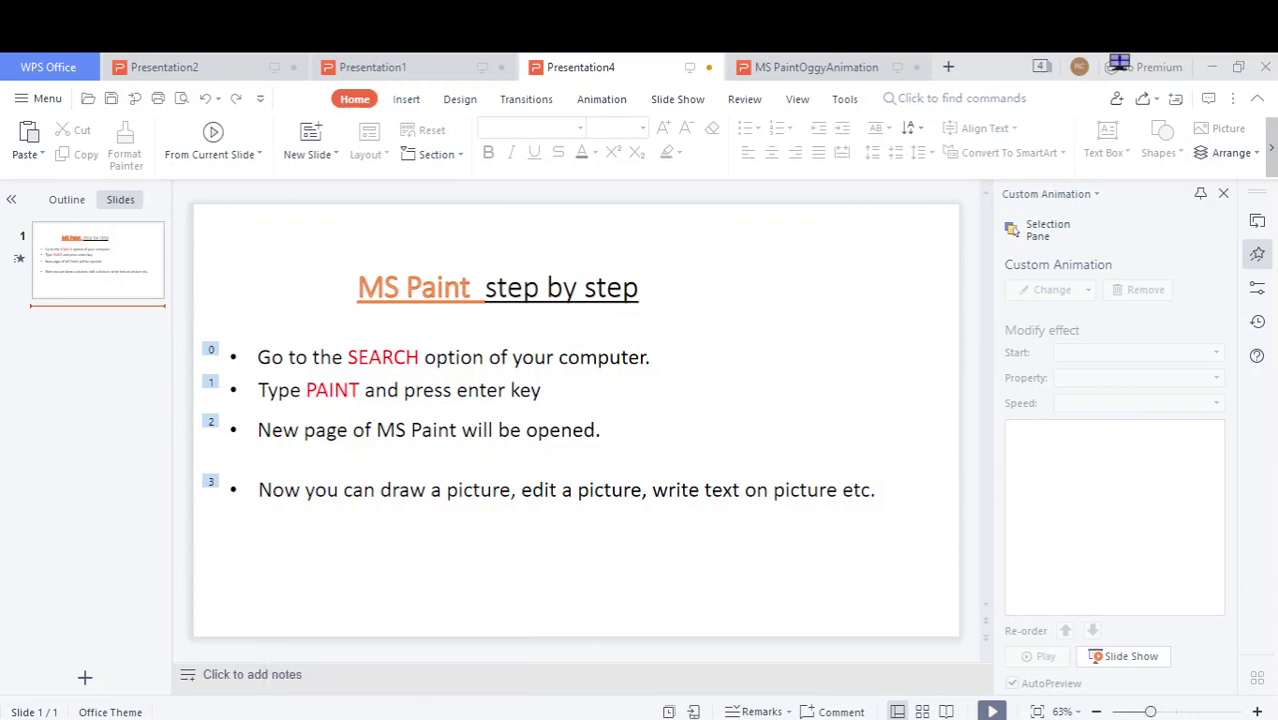
Step: Search Windows for 'paint' and launch the Paint app from the results
key("super+s")
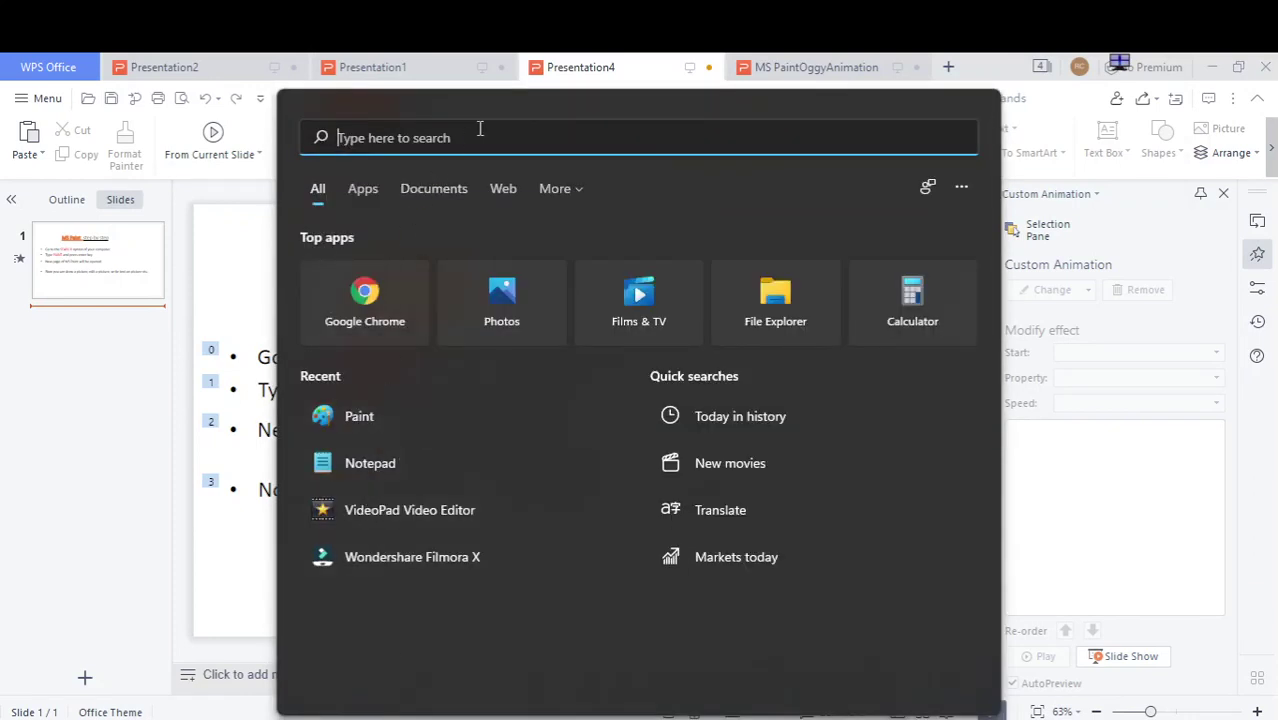
type("typ")
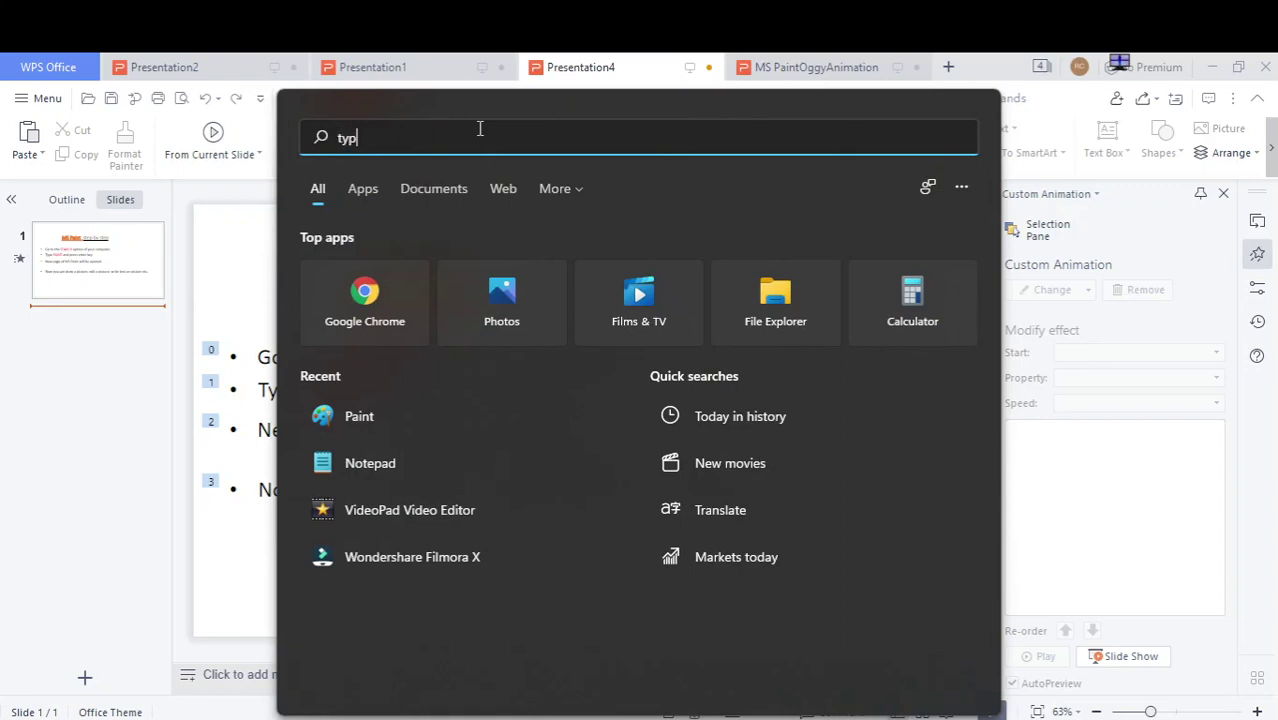
key("BackSpace")
key("BackSpace")
key("BackSpace")
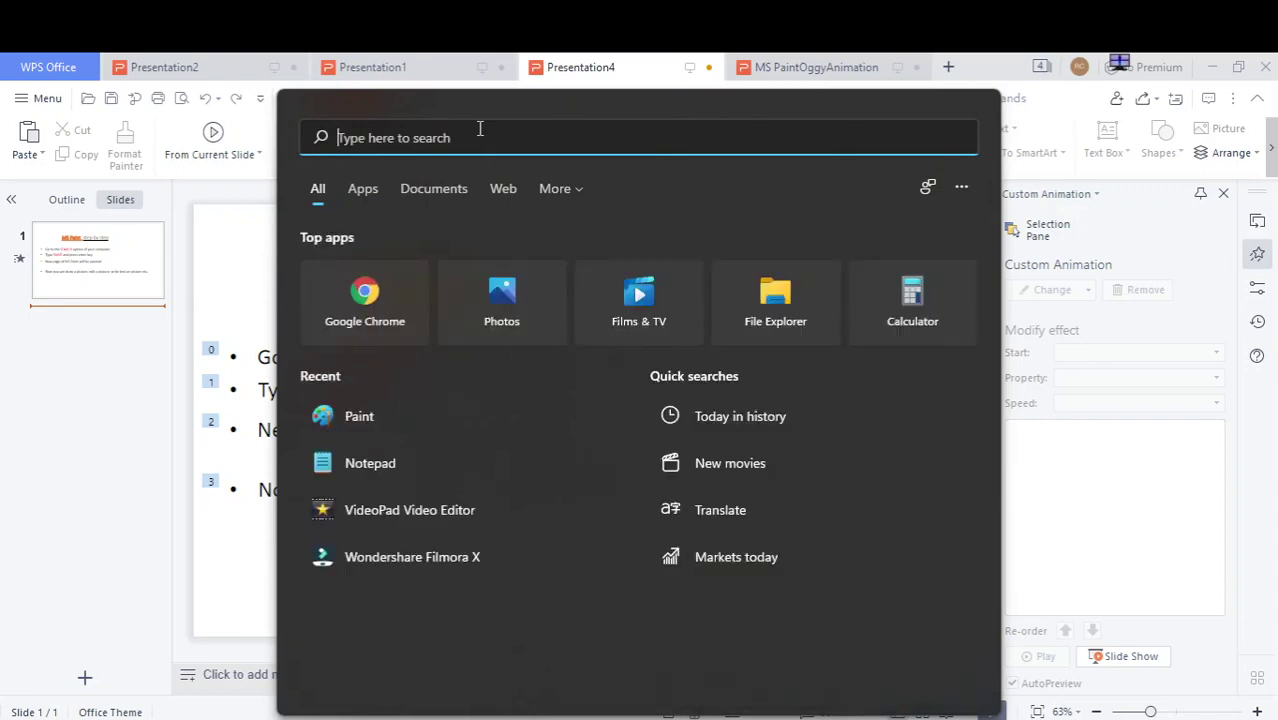
type("paint")
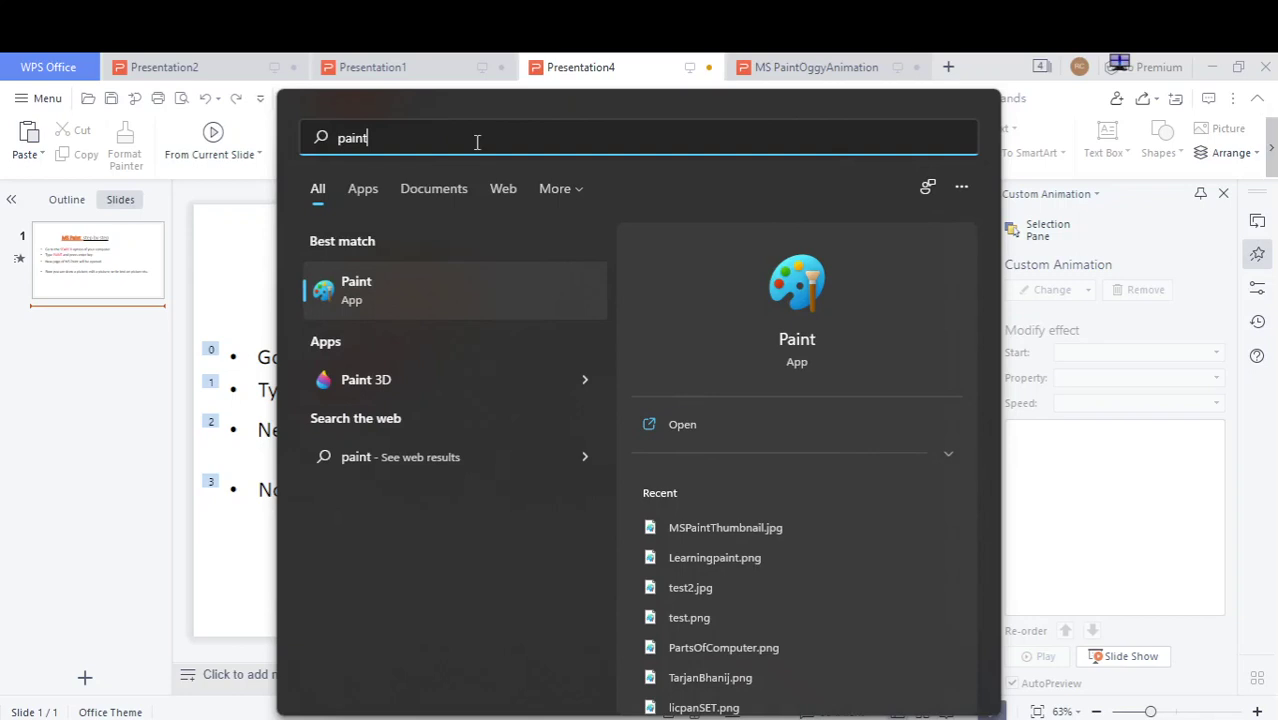
left_click(416, 300)
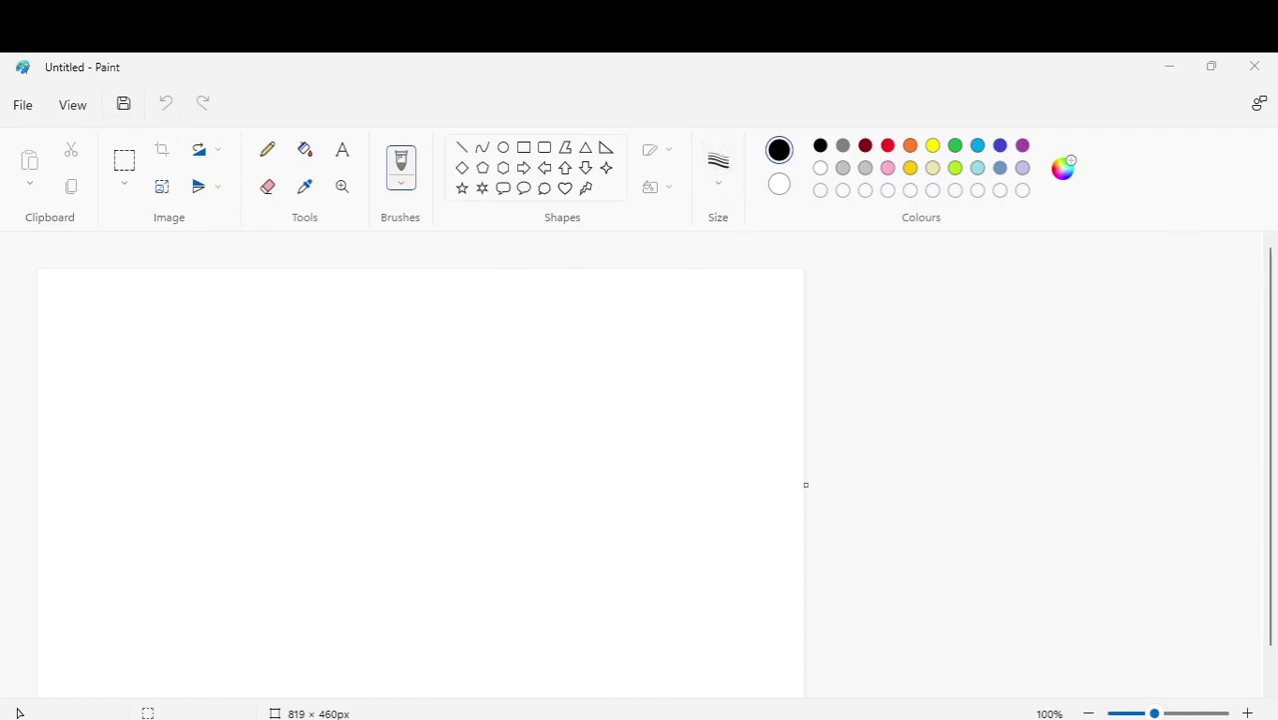
Step: With the Pencil, draw freehand loops in black, green and turquoise, plus a small black loop at left
left_click(268, 151)
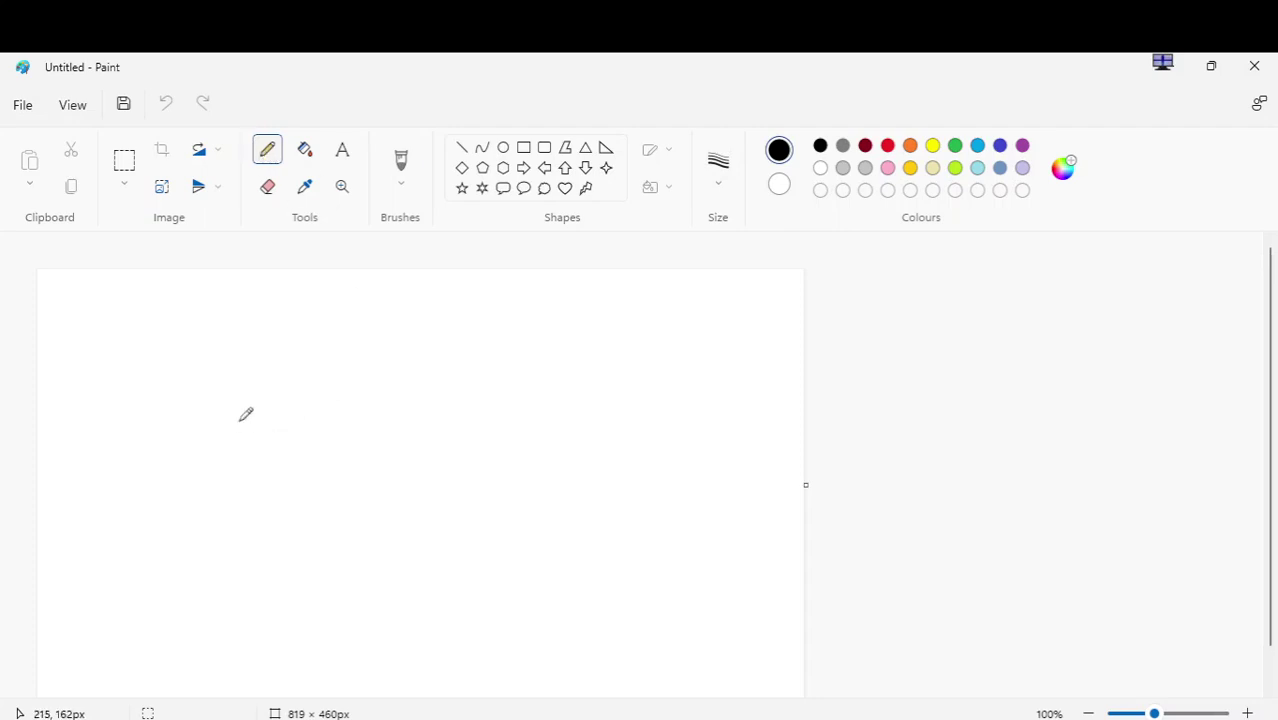
mouse_move(239, 421)
left_mouse_down()
mouse_move(313, 339)
mouse_move(396, 325)
mouse_move(450, 339)
mouse_move(458, 388)
mouse_move(381, 450)
mouse_move(296, 462)
mouse_move(257, 452)
mouse_move(240, 410)
left_mouse_up()
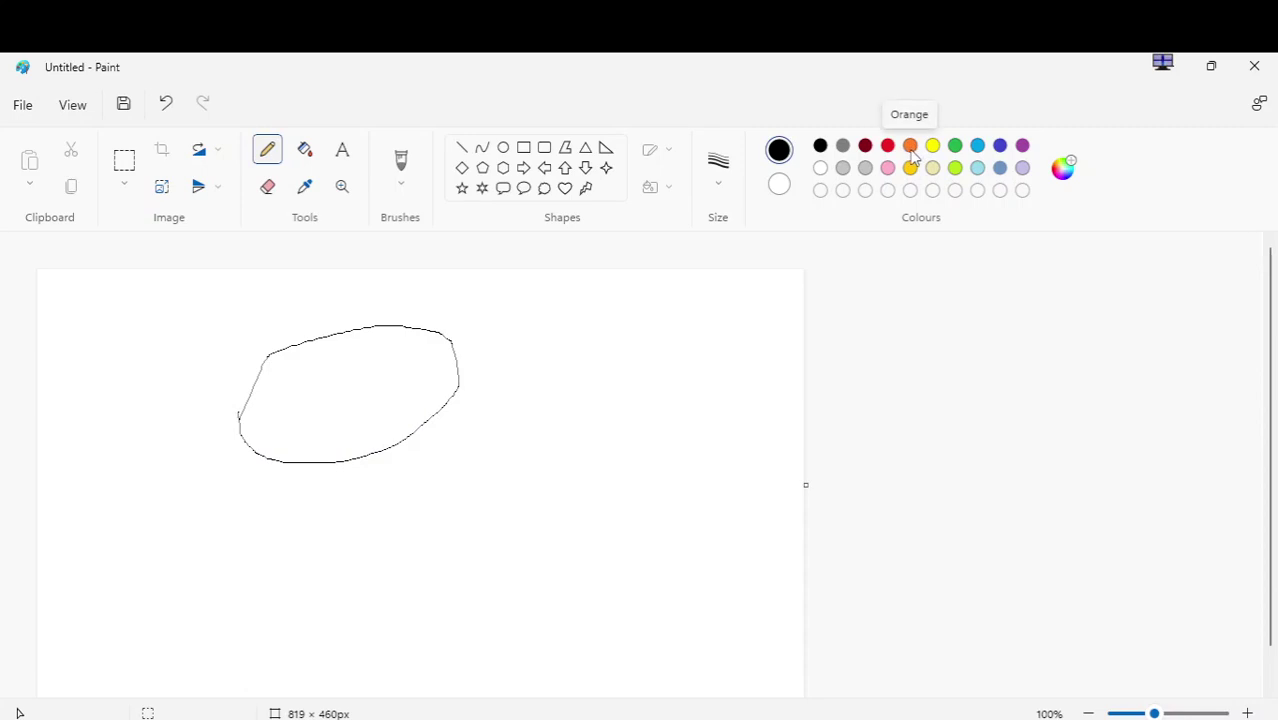
left_click(910, 147)
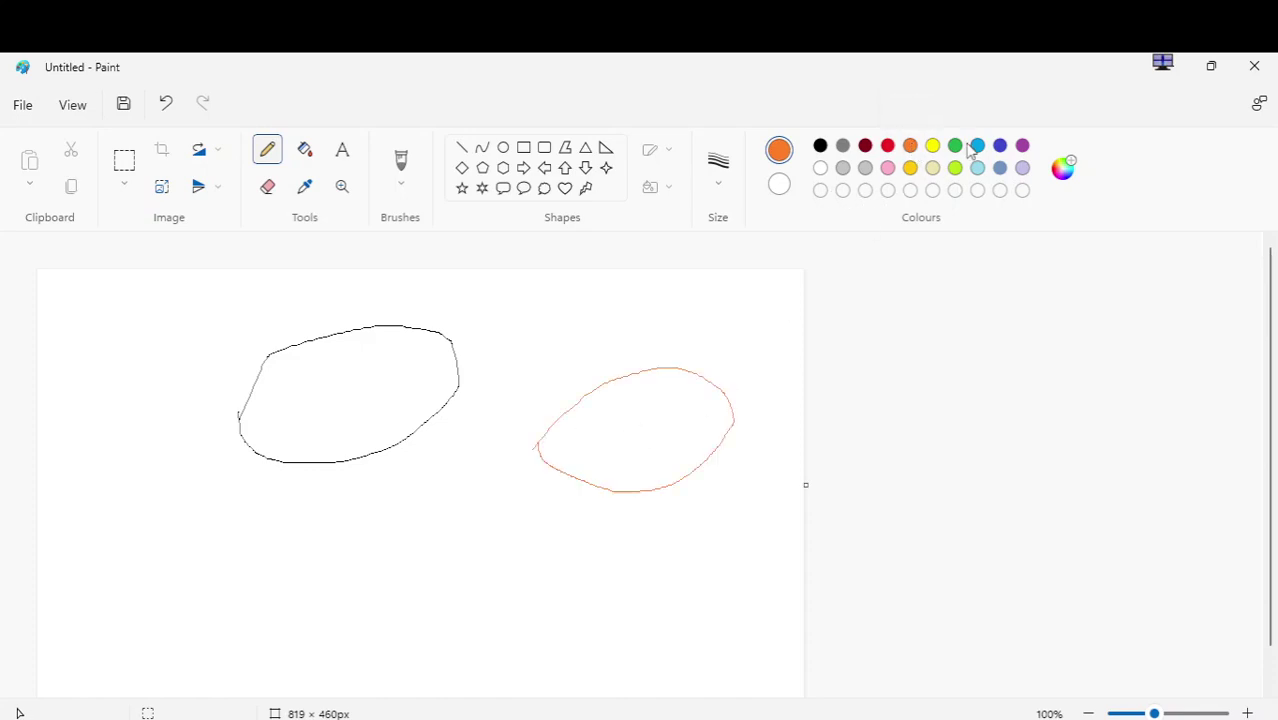
left_click(957, 147)
mouse_move(277, 532)
left_mouse_down()
mouse_move(374, 494)
mouse_move(468, 500)
mouse_move(493, 530)
mouse_move(473, 565)
mouse_move(403, 596)
mouse_move(301, 573)
mouse_move(285, 522)
left_mouse_up()
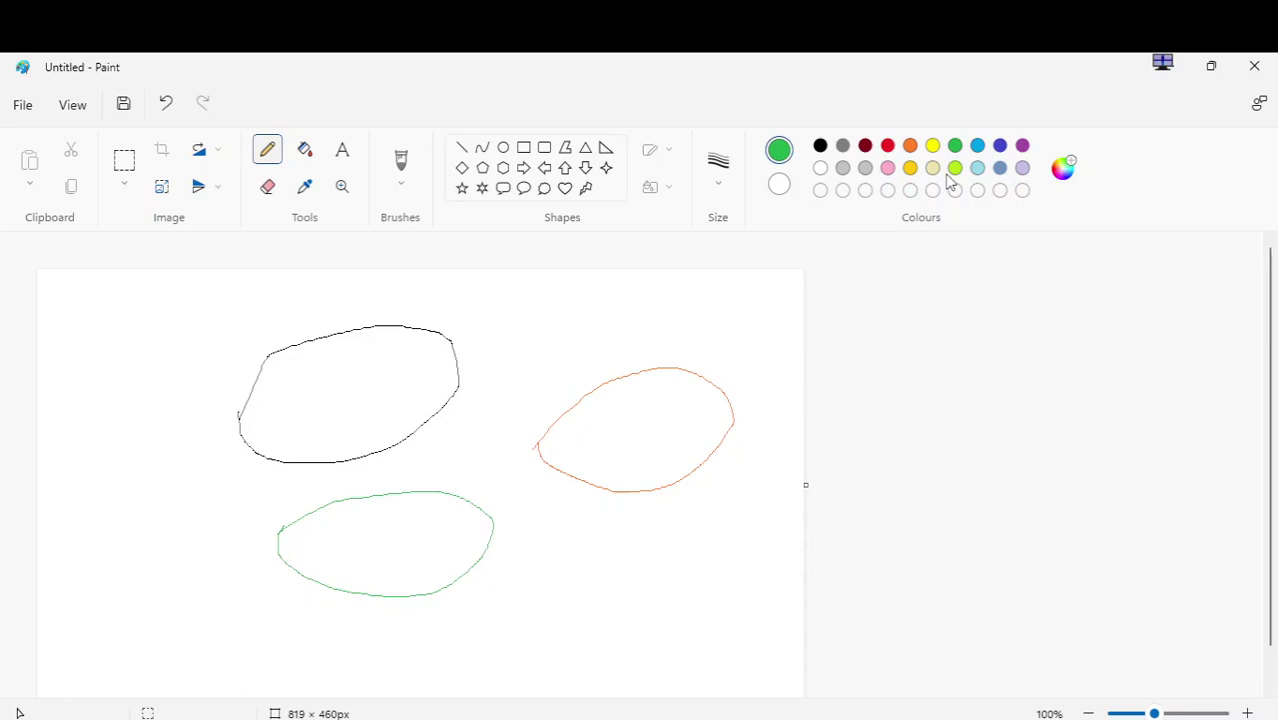
left_click(978, 147)
mouse_move(497, 350)
left_mouse_down()
mouse_move(523, 306)
mouse_move(594, 296)
mouse_move(633, 336)
mouse_move(608, 373)
mouse_move(501, 389)
mouse_move(483, 348)
mouse_move(522, 322)
left_mouse_up()
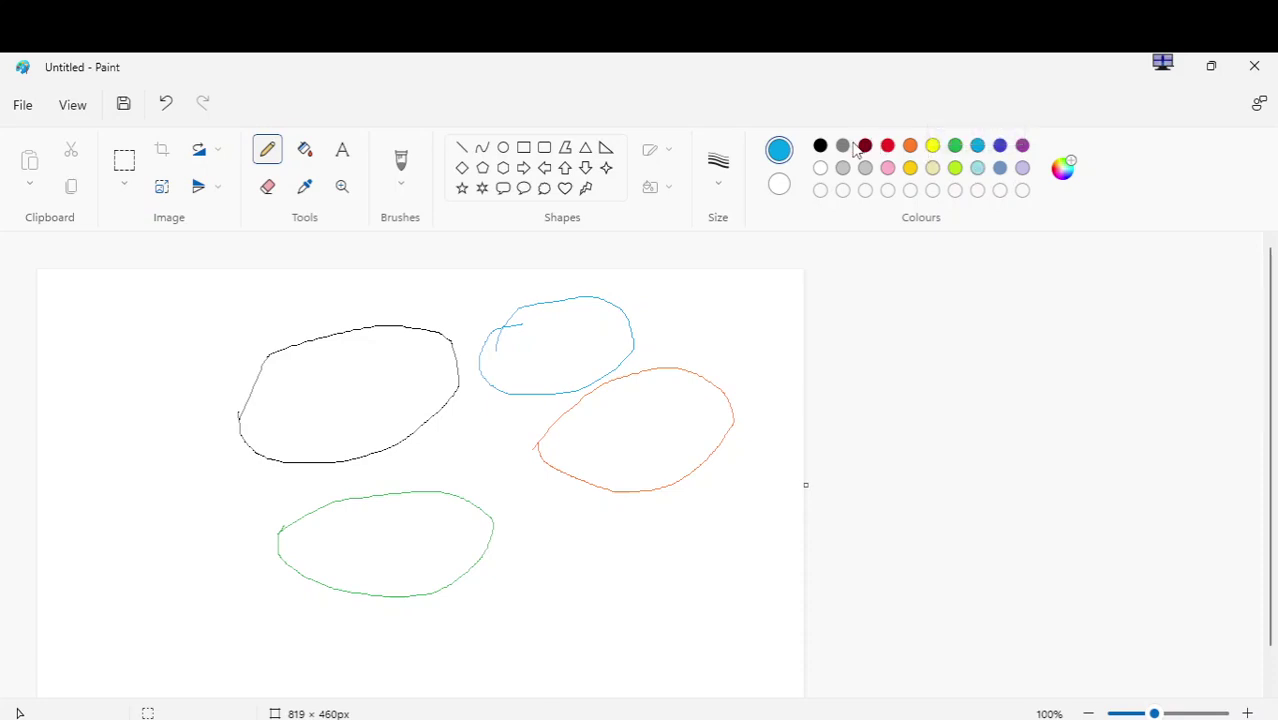
left_click(822, 147)
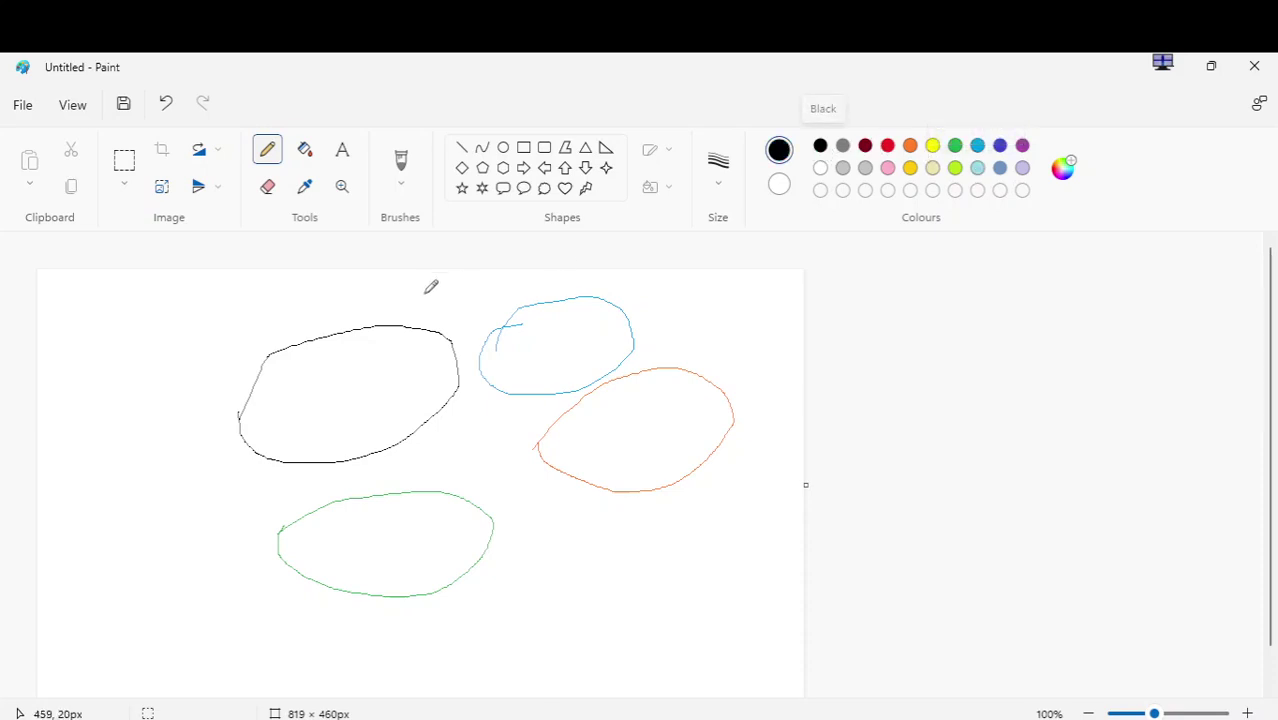
mouse_move(136, 393)
left_mouse_down()
mouse_move(170, 340)
mouse_move(219, 339)
mouse_move(230, 377)
mouse_move(203, 424)
mouse_move(154, 438)
mouse_move(134, 413)
mouse_move(146, 354)
left_mouse_up()
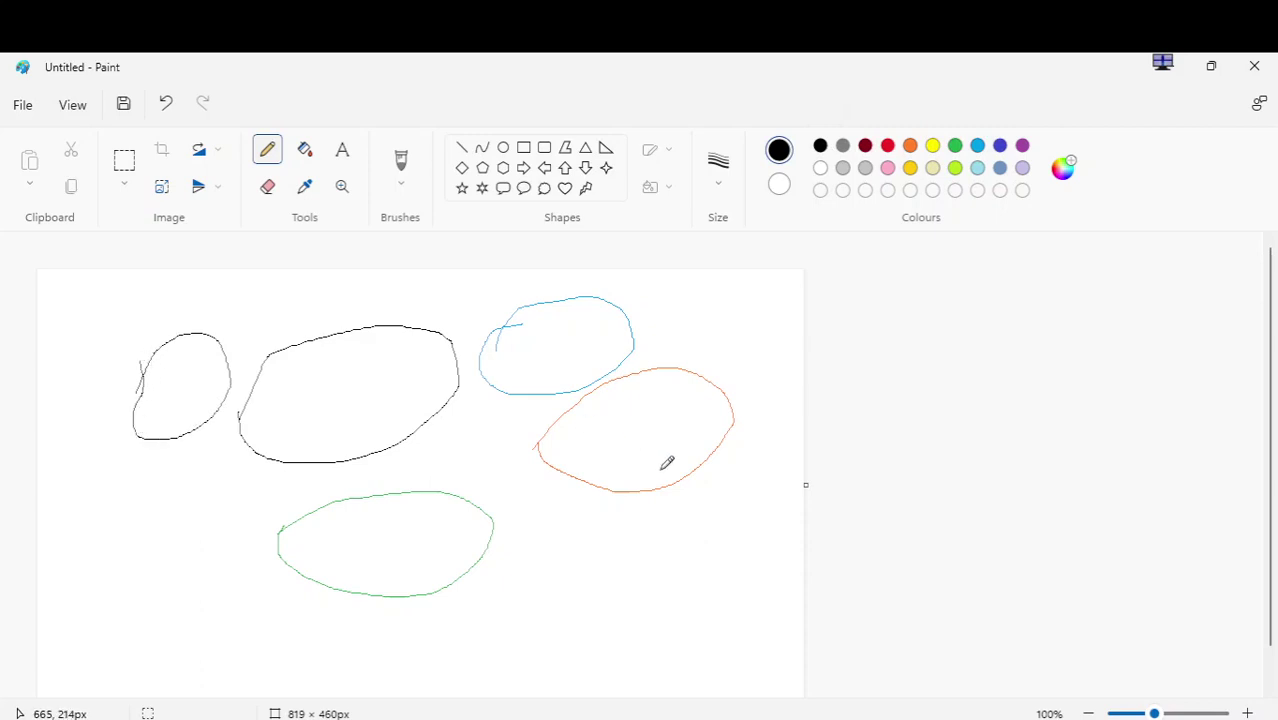
Step: With the Brushes tool, paint thick black ovals inside the large black loop and the turquoise loop
left_click(401, 168)
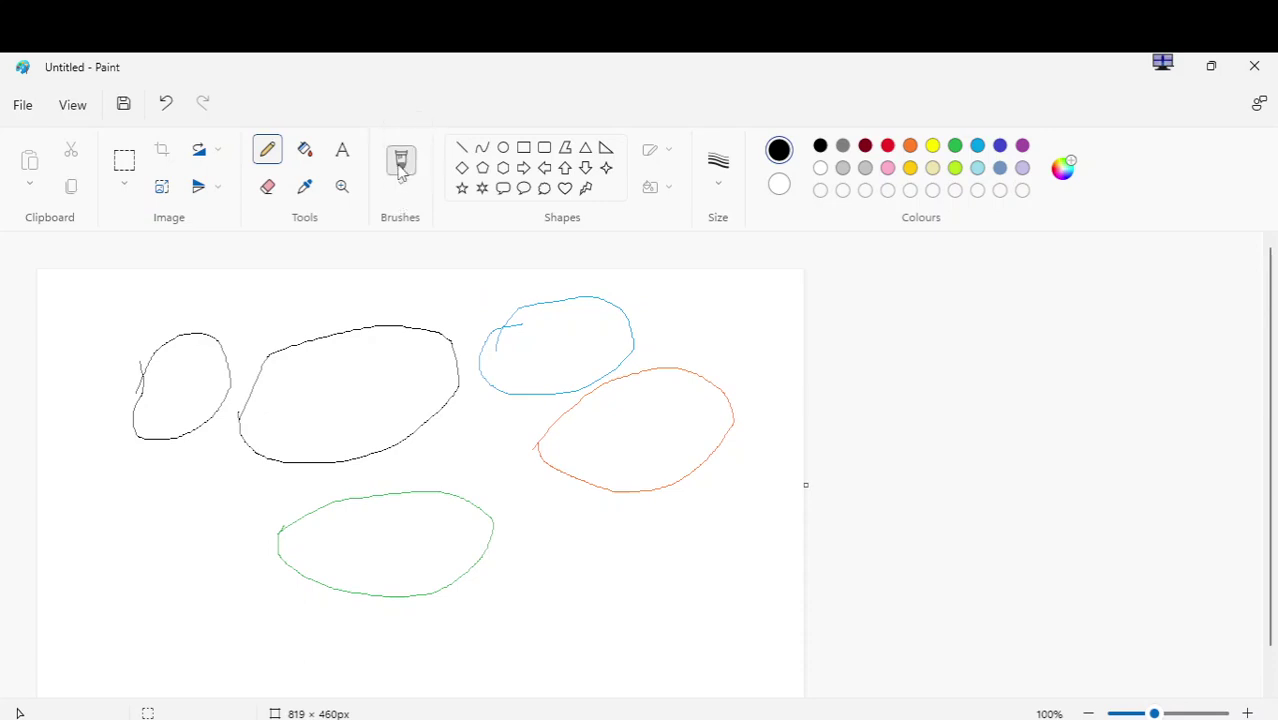
left_click(401, 168)
mouse_move(291, 365)
left_mouse_down()
mouse_move(375, 344)
mouse_move(415, 356)
mouse_move(412, 380)
mouse_move(362, 422)
mouse_move(313, 426)
mouse_move(277, 385)
mouse_move(304, 359)
left_mouse_up()
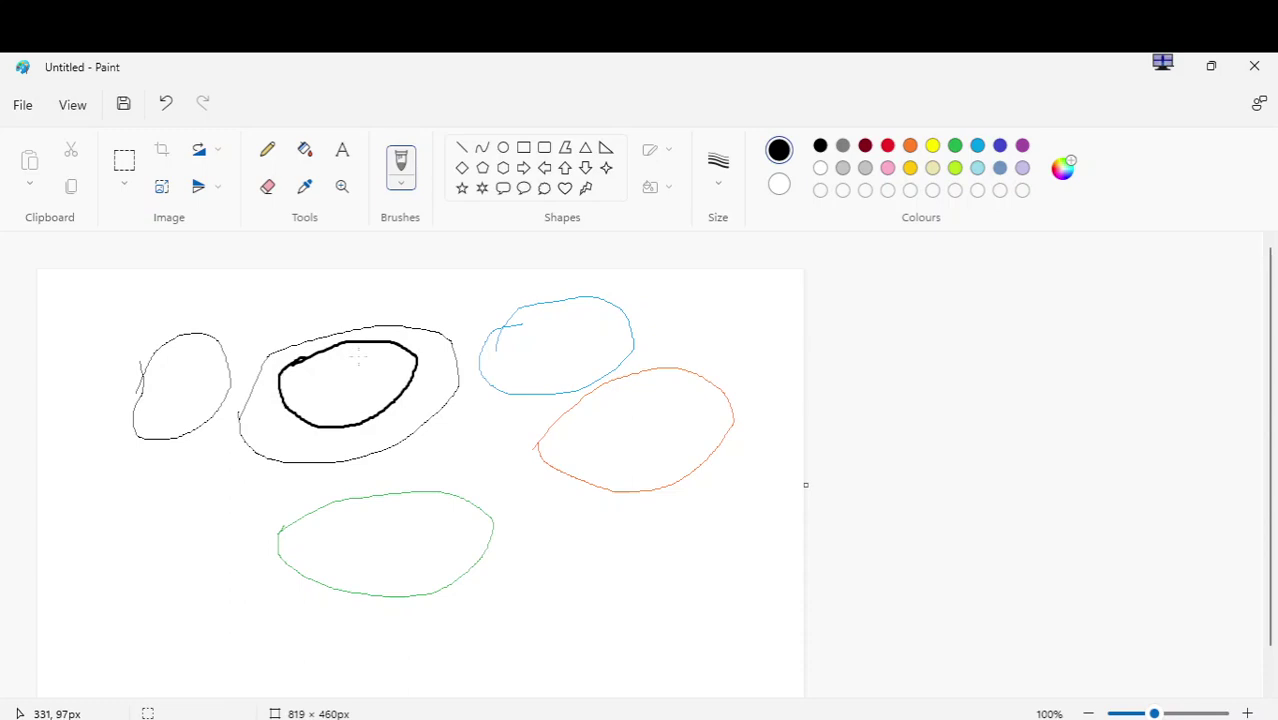
mouse_move(539, 343)
left_mouse_down()
mouse_move(546, 310)
mouse_move(593, 298)
mouse_move(612, 317)
mouse_move(603, 344)
mouse_move(538, 340)
left_mouse_up()
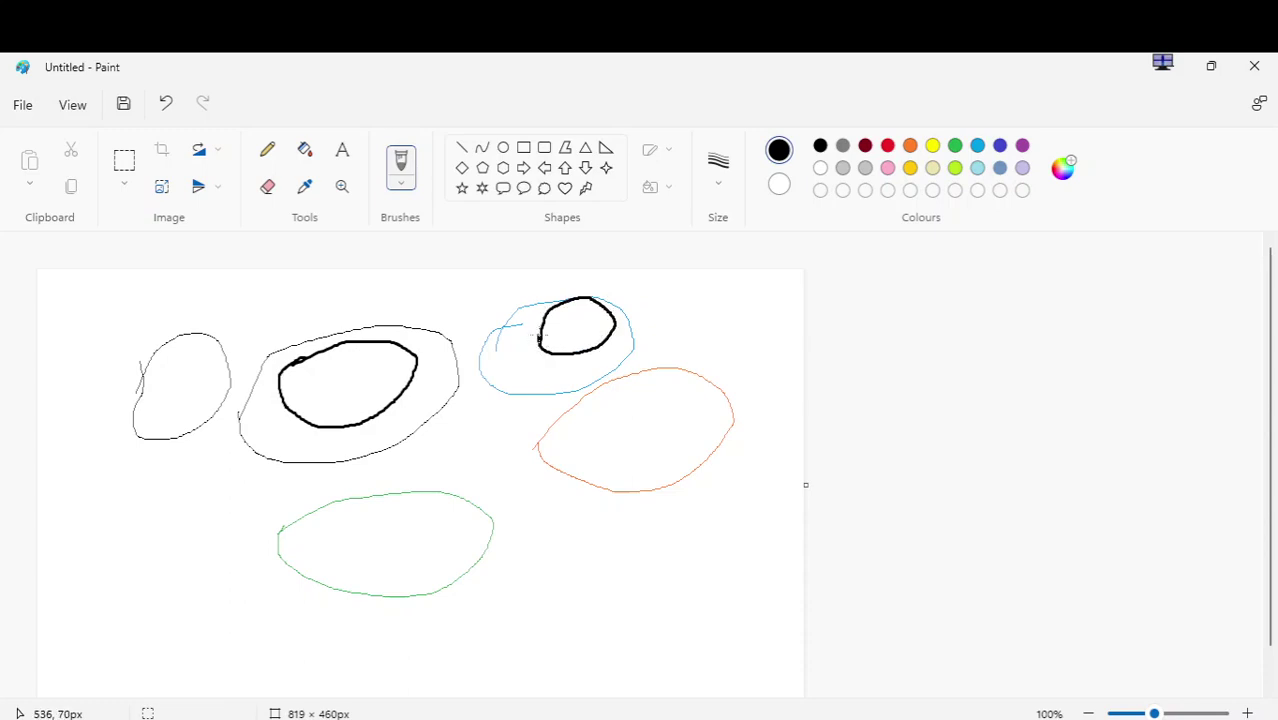
Step: Paint red loops inside the orange and green loops
left_click(308, 188)
left_click(887, 147)
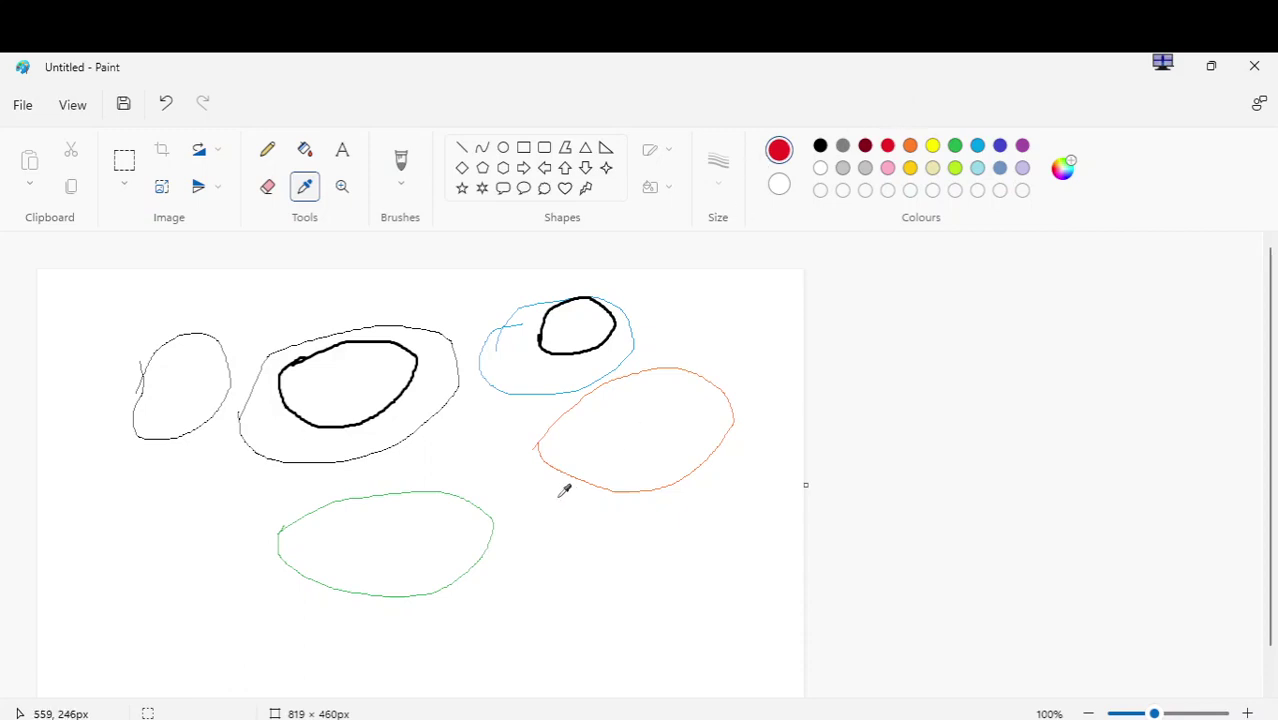
left_click(667, 405)
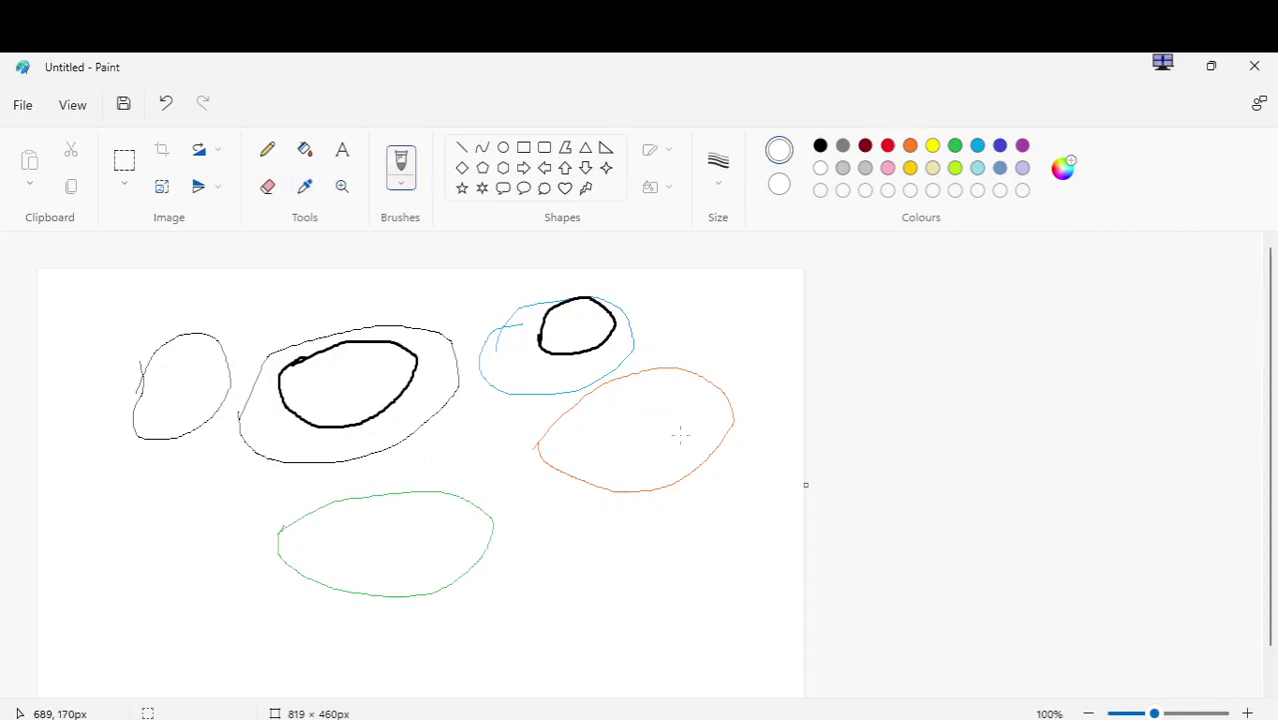
left_click(887, 146)
mouse_move(619, 450)
left_mouse_down()
mouse_move(650, 404)
mouse_move(697, 409)
mouse_move(687, 439)
mouse_move(622, 442)
left_mouse_up()
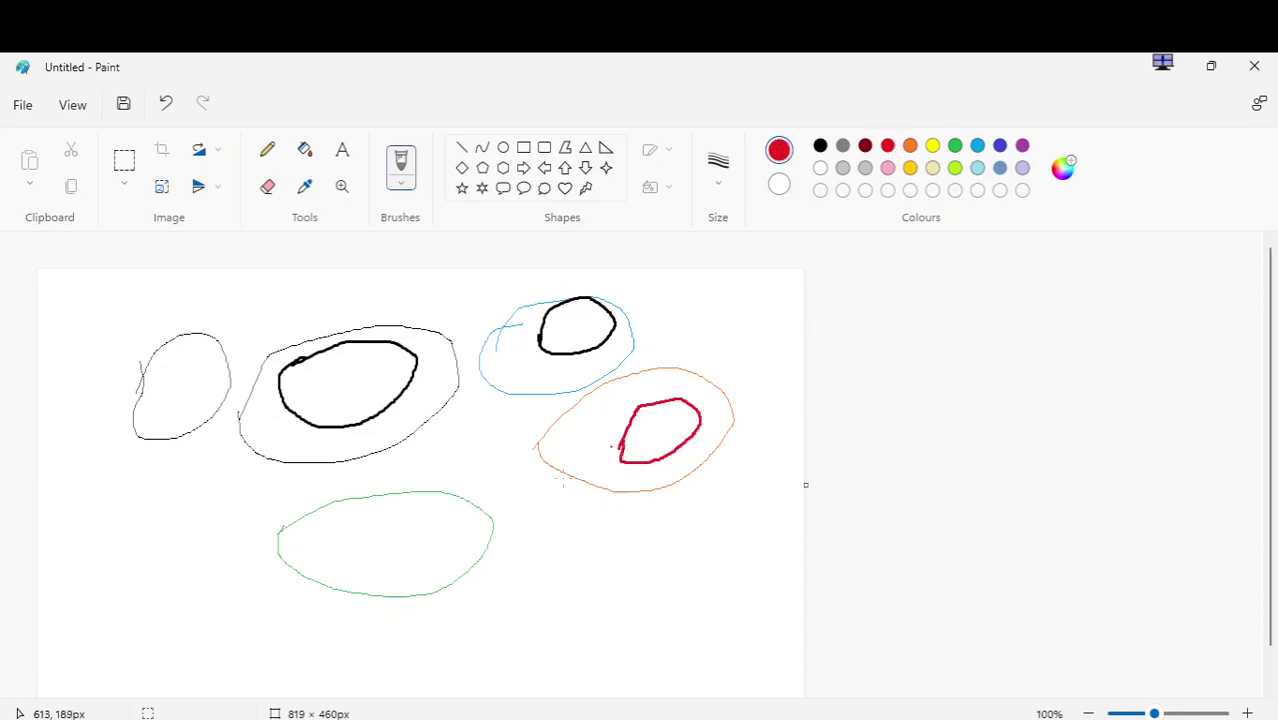
mouse_move(344, 537)
left_mouse_down()
mouse_move(465, 530)
mouse_move(451, 544)
mouse_move(346, 540)
left_mouse_up()
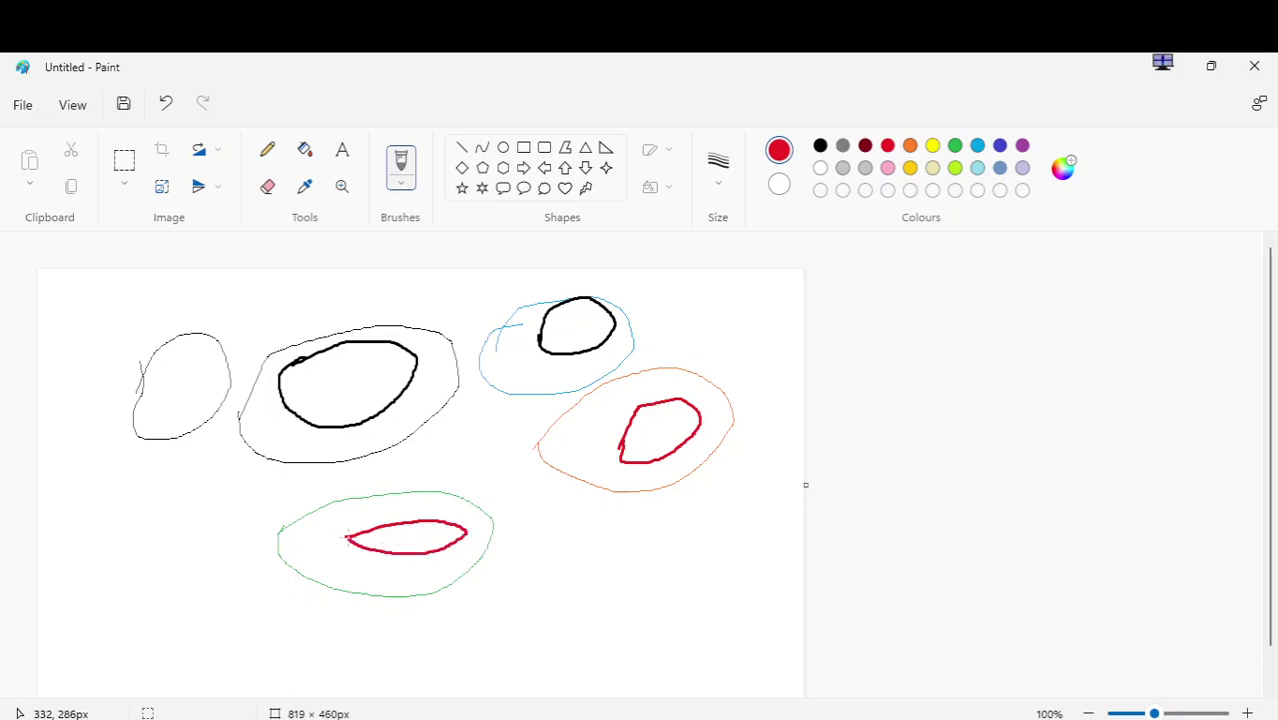
Step: Fill the central and top-right black ovals with red
left_click(307, 152)
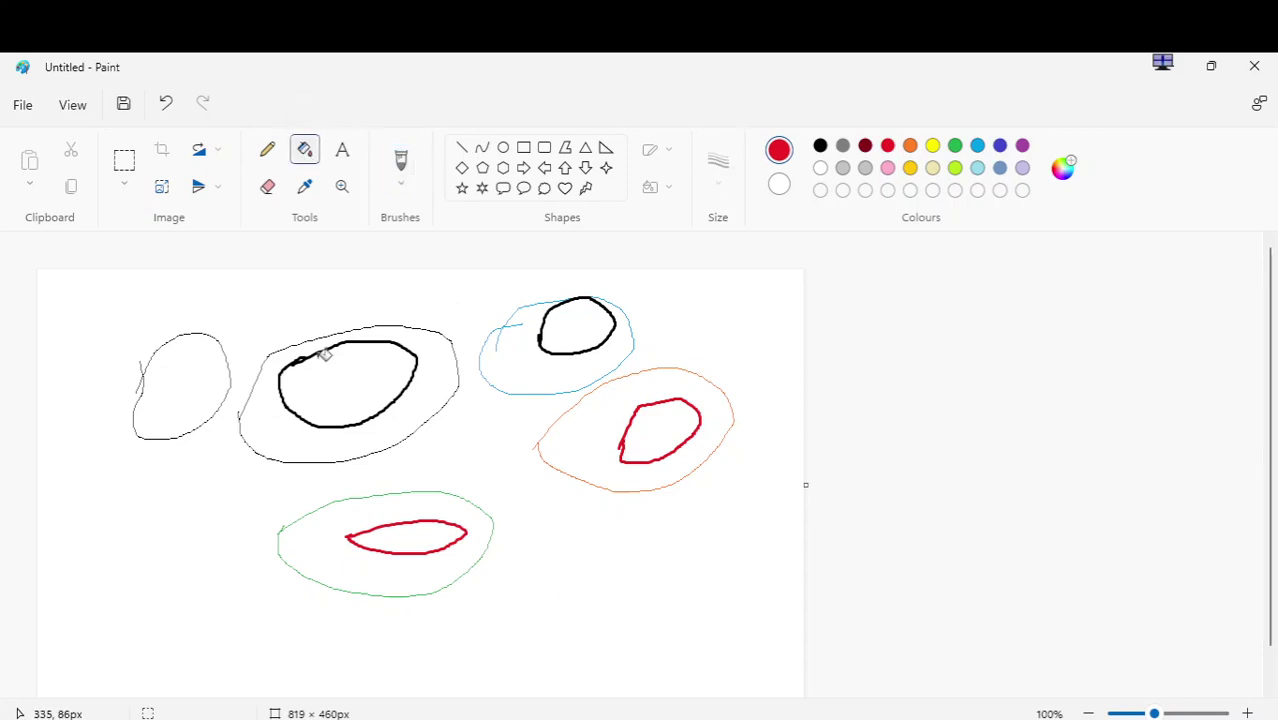
left_click(317, 384)
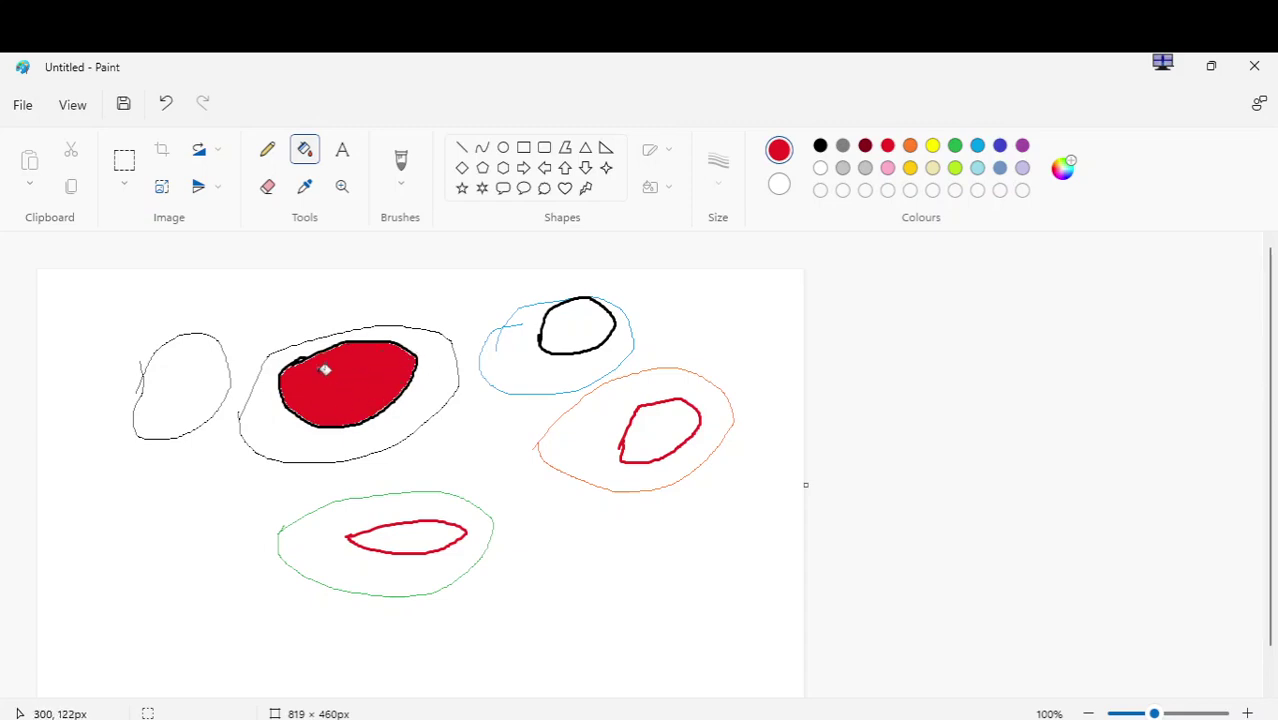
left_click(572, 333)
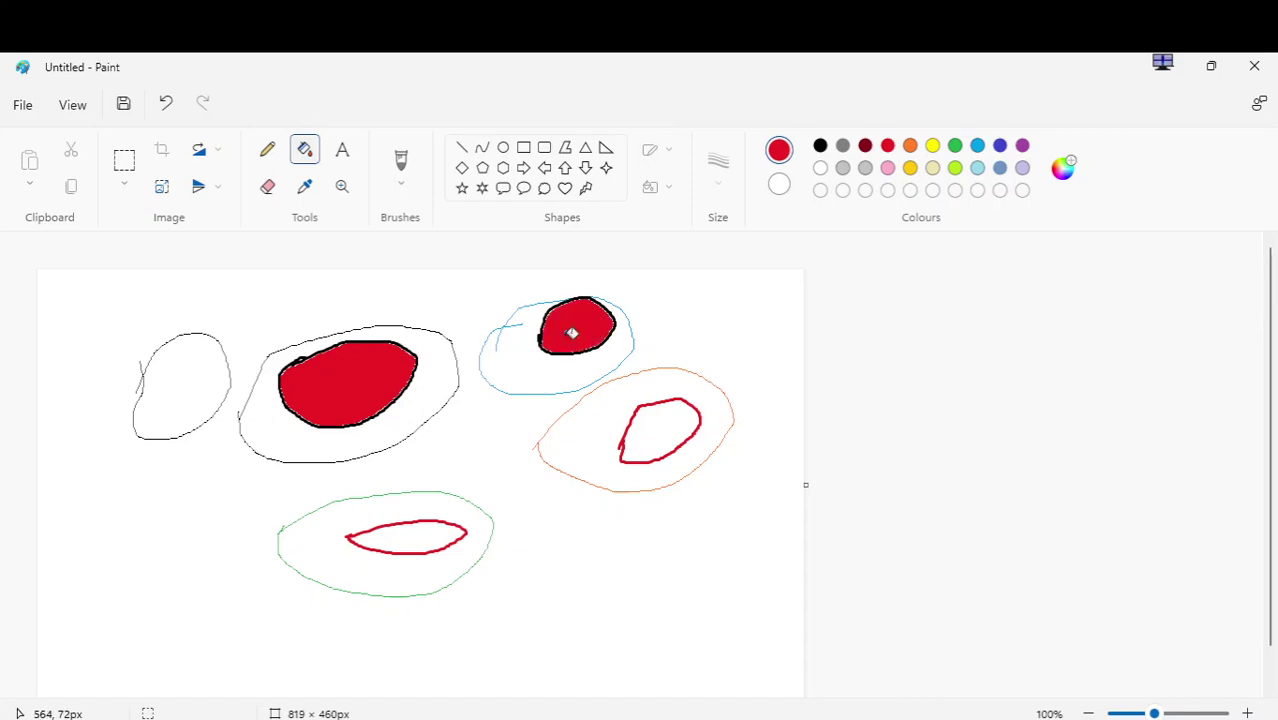
Step: Fill the inner shapes of the orange and green ovals and the leftmost oval with yellow
left_click(932, 146)
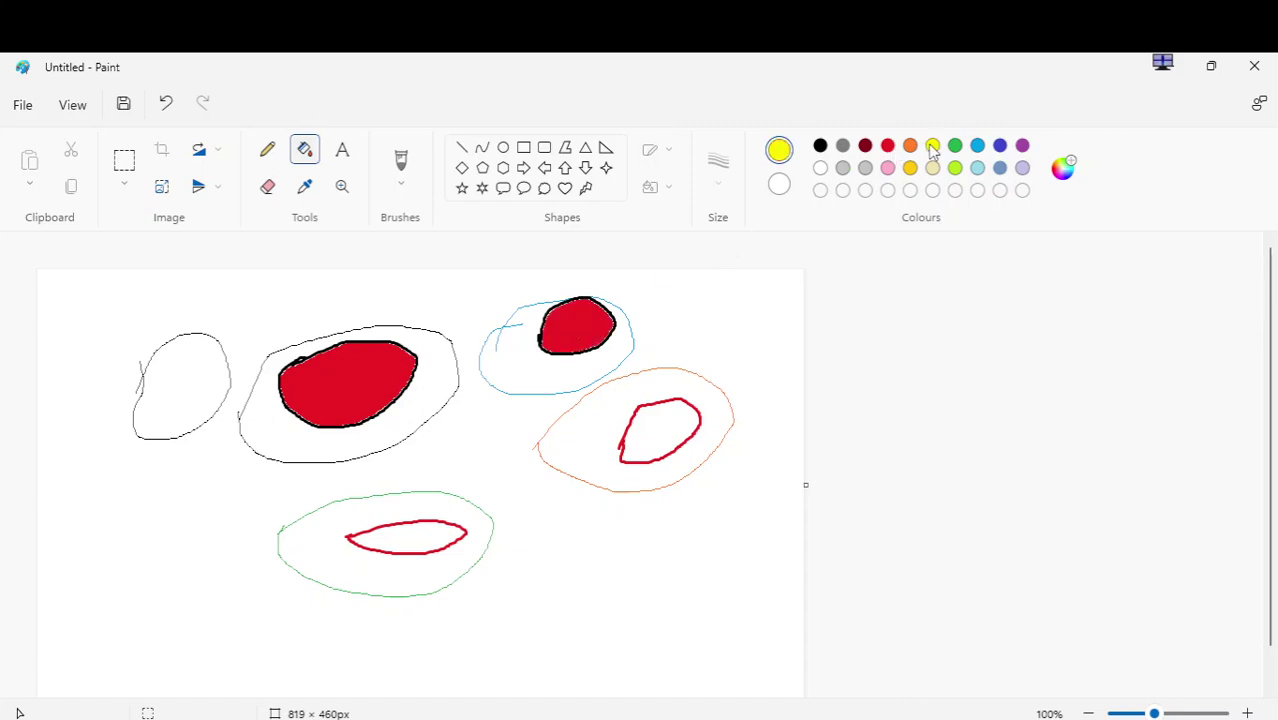
left_click(667, 429)
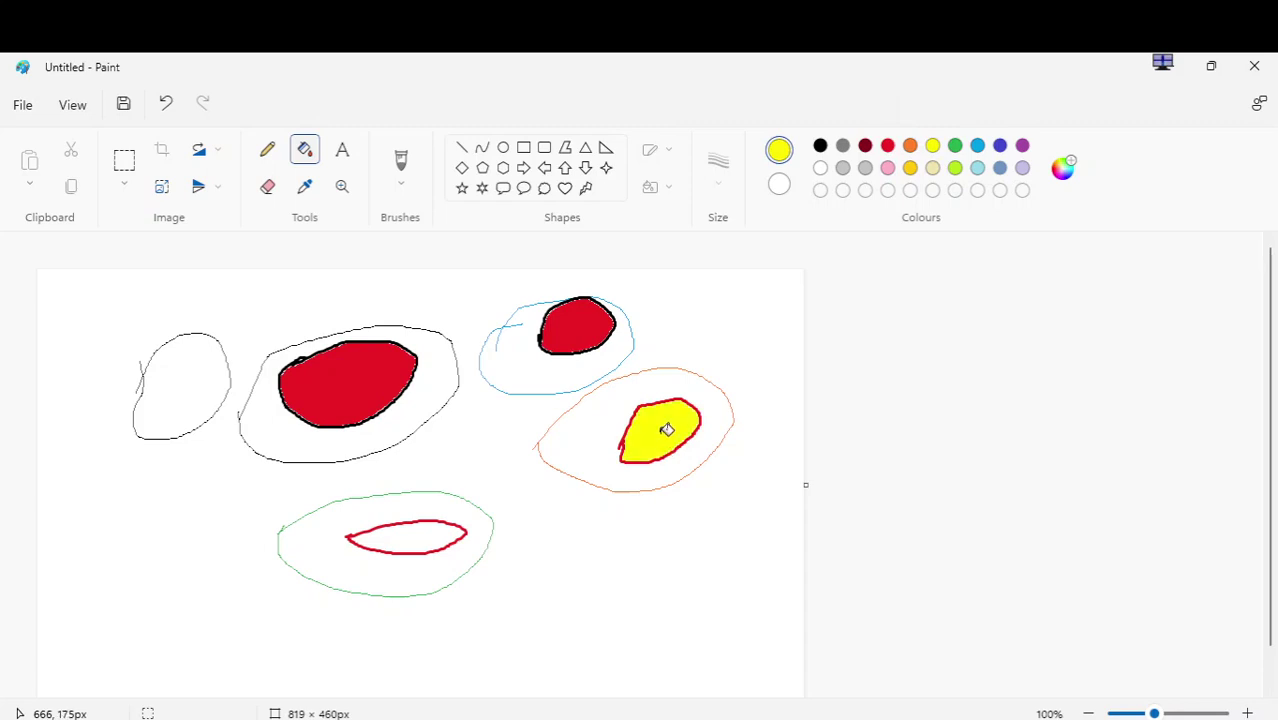
left_click(406, 536)
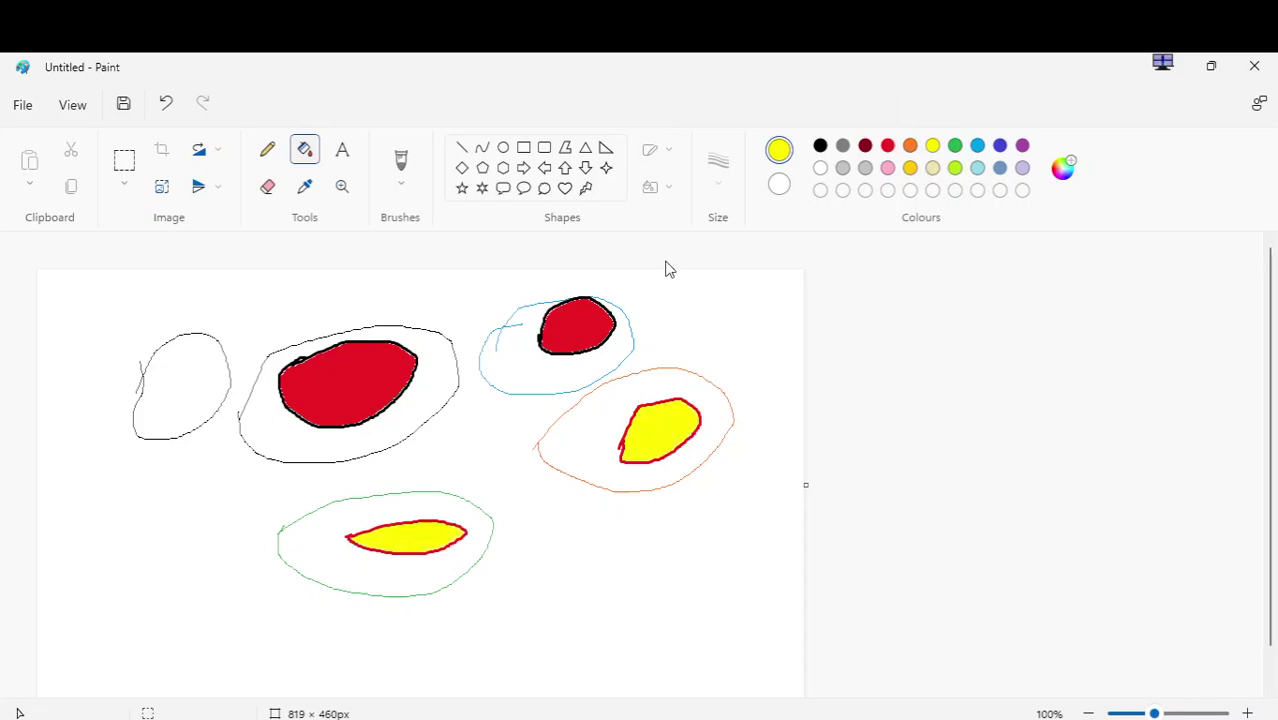
left_click(190, 389)
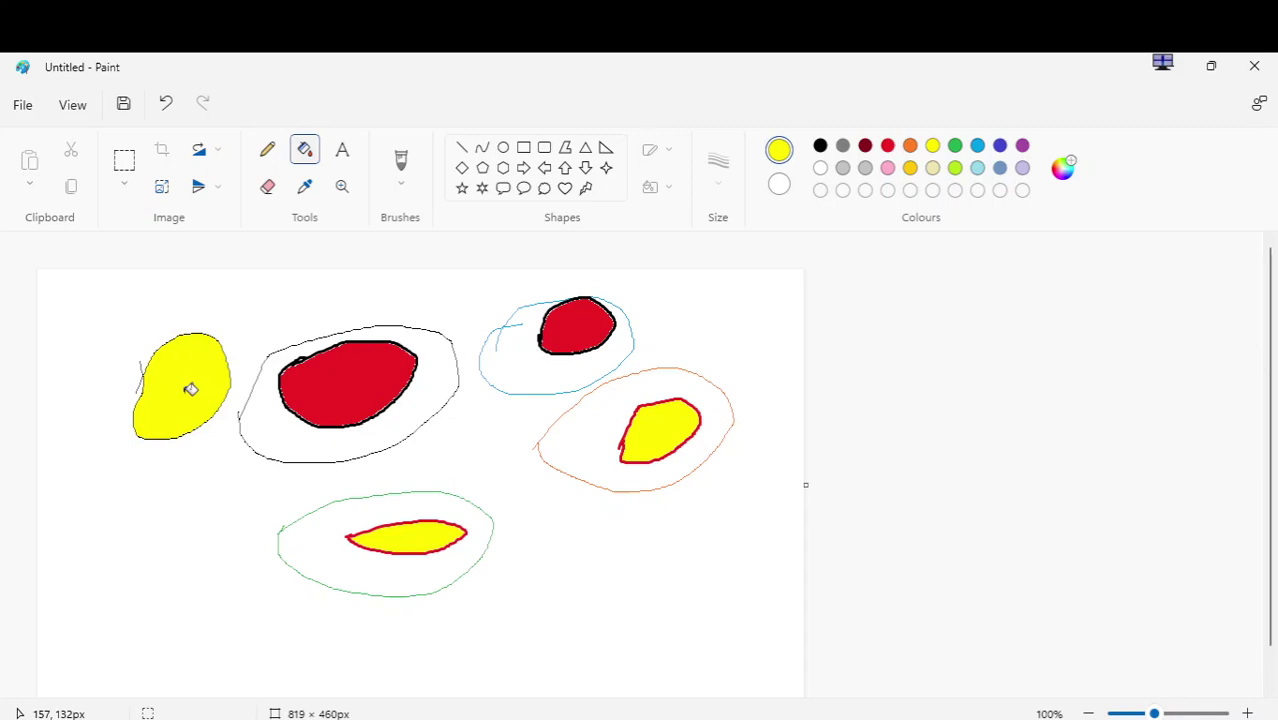
Step: Erase the left side and bottom of the turquoise loop around the small red oval
left_click(267, 189)
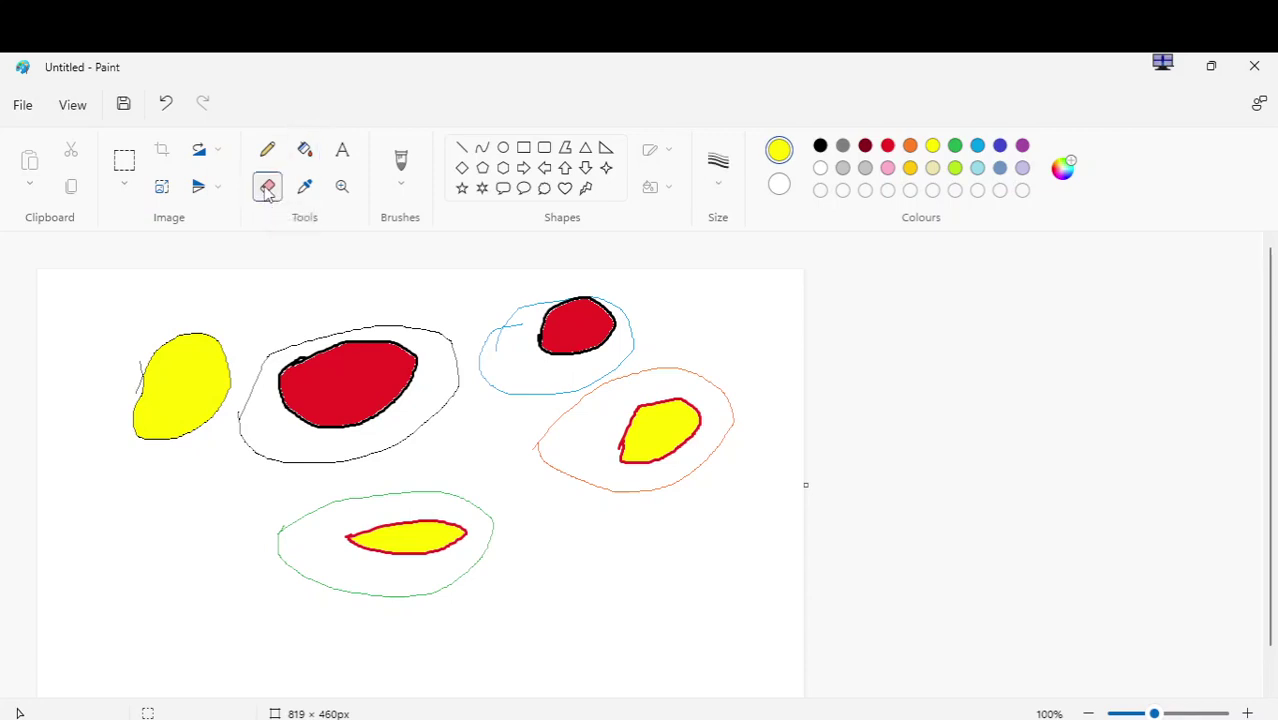
mouse_move(477, 333)
left_mouse_down()
mouse_move(494, 394)
mouse_move(486, 313)
mouse_move(488, 370)
mouse_move(489, 332)
mouse_move(502, 329)
mouse_move(507, 354)
mouse_move(506, 321)
mouse_move(476, 357)
left_mouse_up()
mouse_move(506, 401)
left_mouse_down()
mouse_move(635, 364)
mouse_move(570, 382)
mouse_move(641, 360)
mouse_move(605, 353)
mouse_move(646, 335)
mouse_move(637, 313)
mouse_move(628, 356)
mouse_move(632, 308)
mouse_move(625, 337)
mouse_move(620, 300)
mouse_move(588, 285)
mouse_move(511, 313)
mouse_move(555, 304)
mouse_move(514, 331)
left_mouse_up()
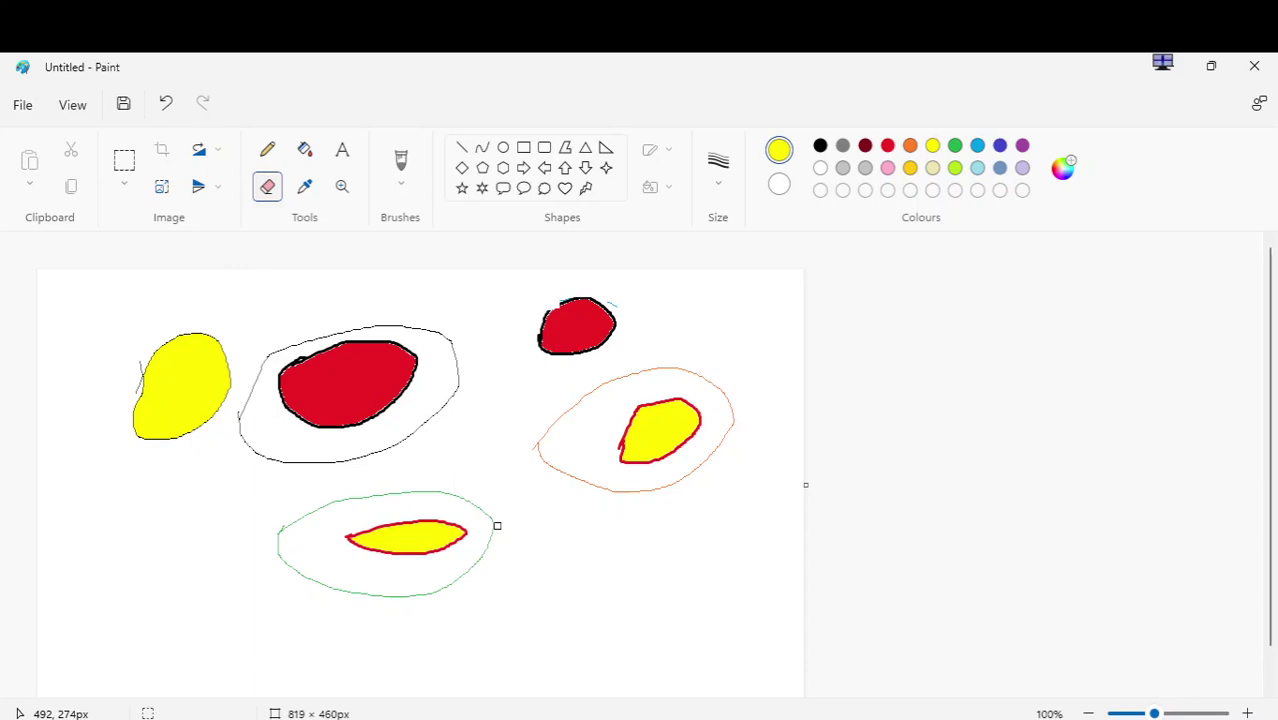
Step: Select the doodles and stretch them vertically by dragging the bottom handle
left_click(123, 165)
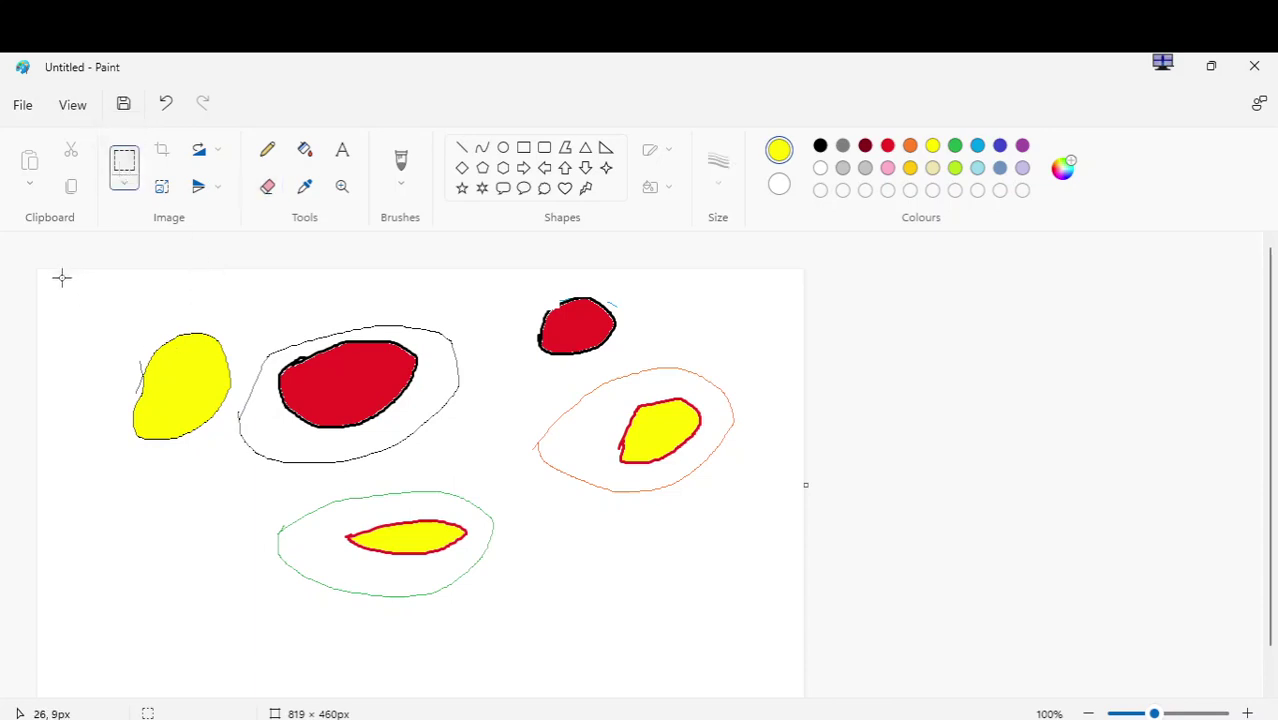
left_click_drag(62, 278, 767, 598)
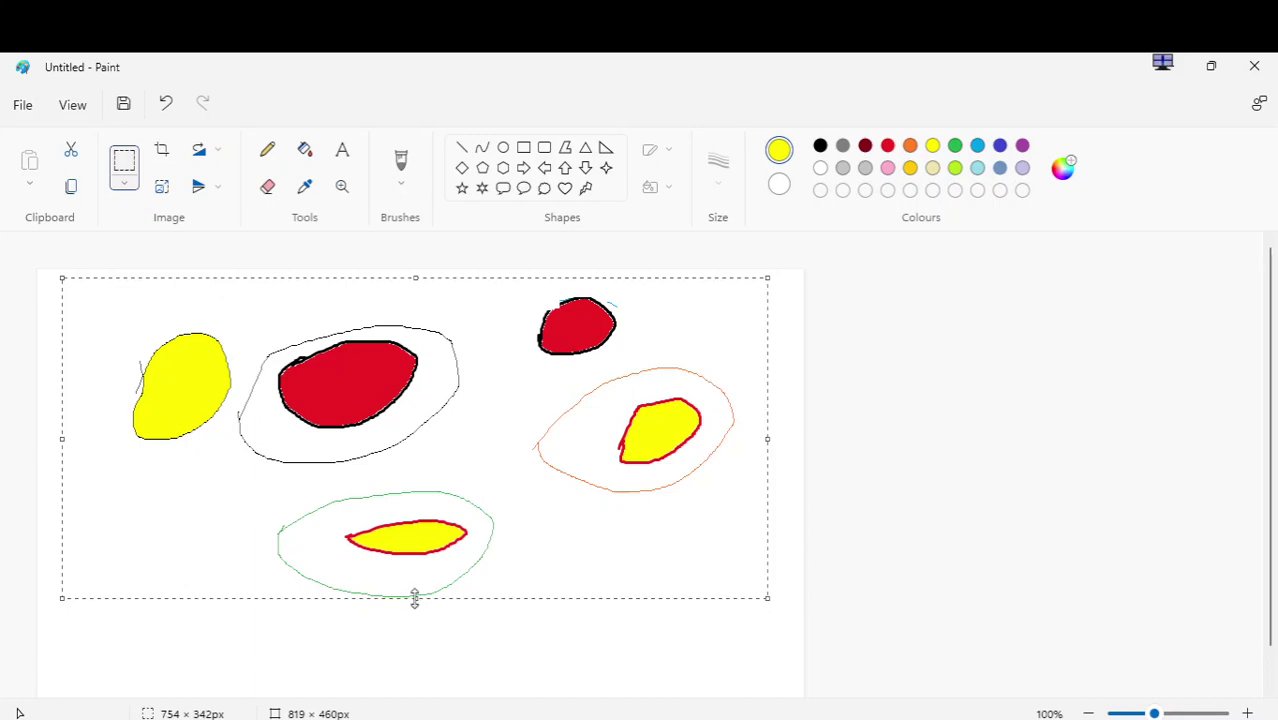
left_click_drag(415, 598, 434, 640)
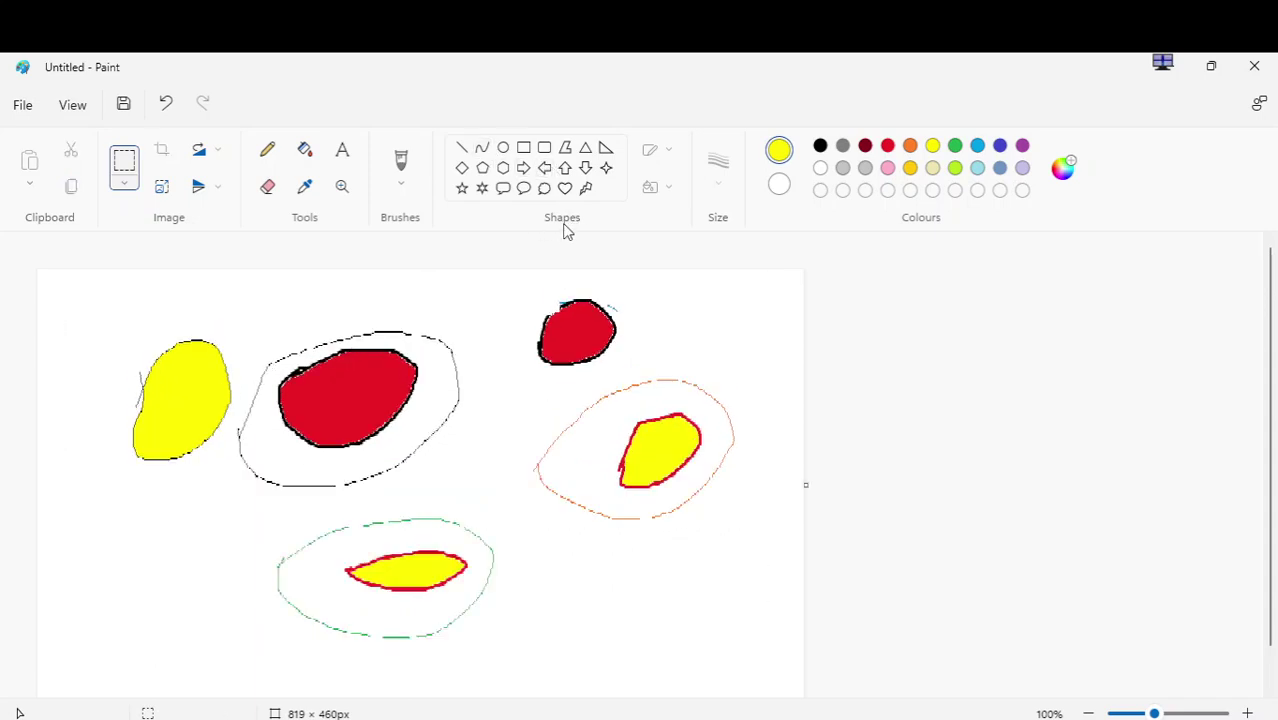
Step: Draw a new rectangular selection around all the resized drawings
left_click(524, 148)
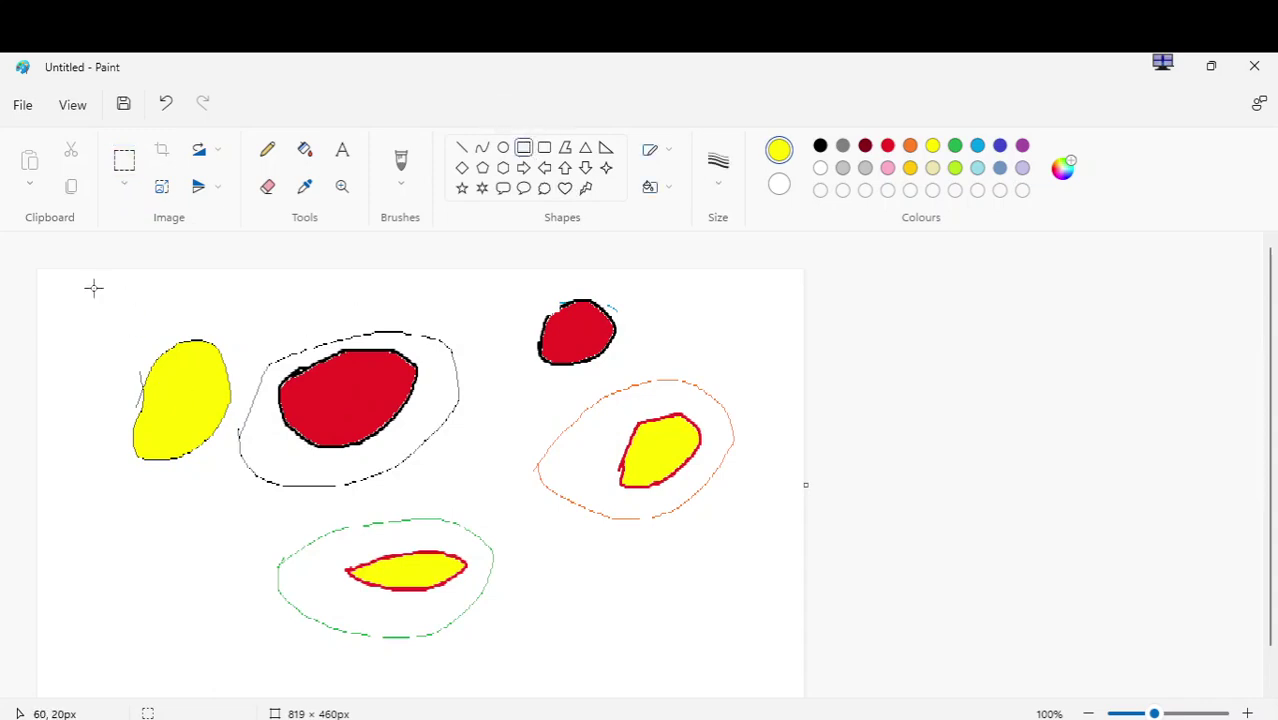
left_click(120, 165)
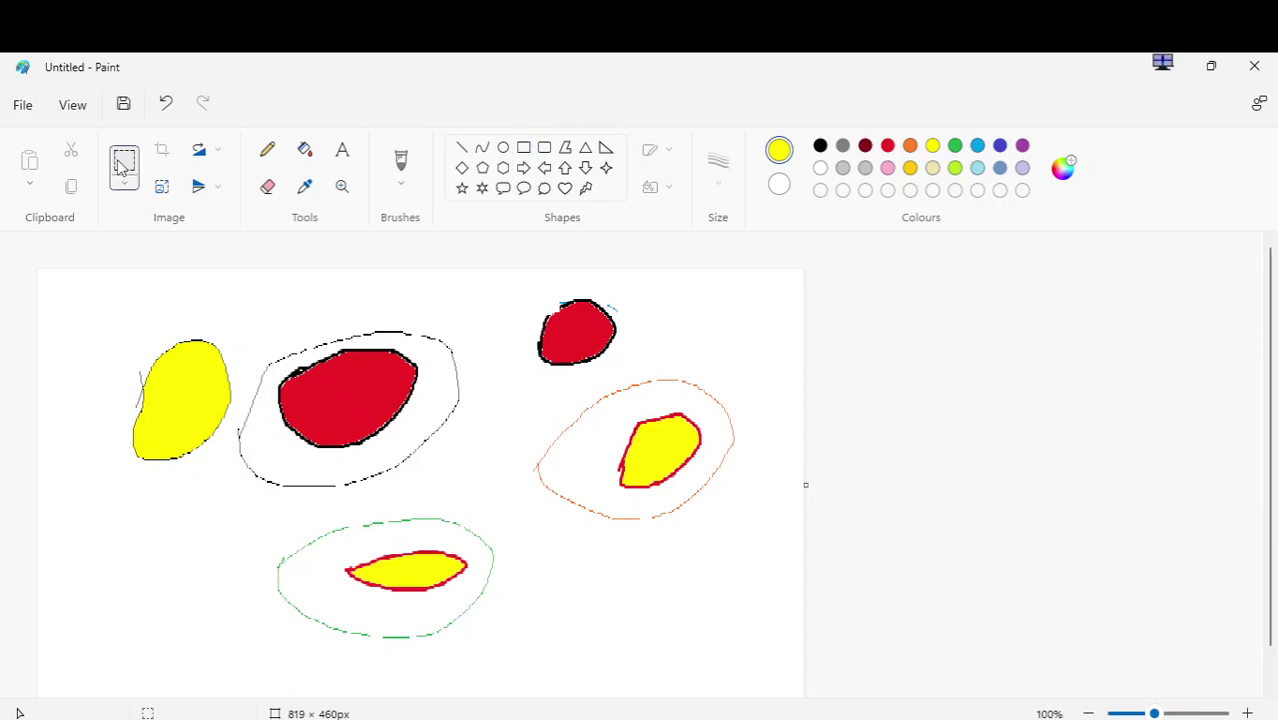
left_click_drag(71, 274, 766, 640)
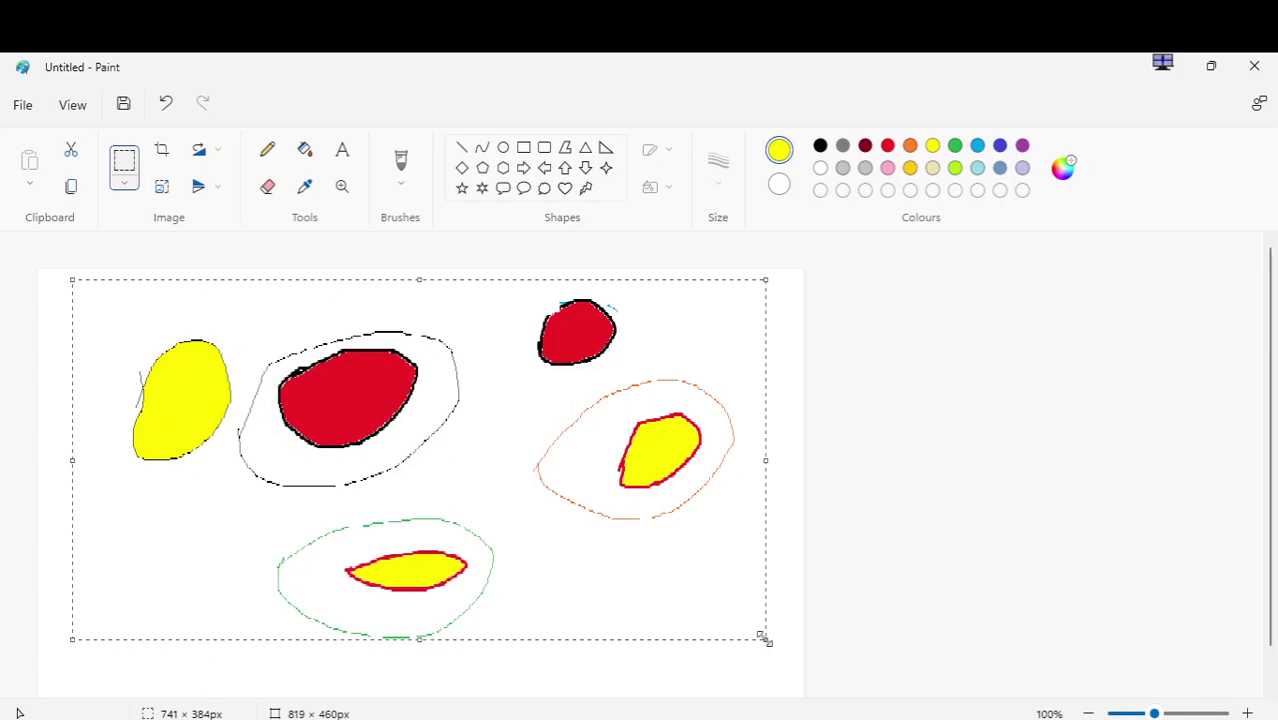
Step: Delete the selected doodles and draw a yellow rectangle in the upper left
key("Delete")
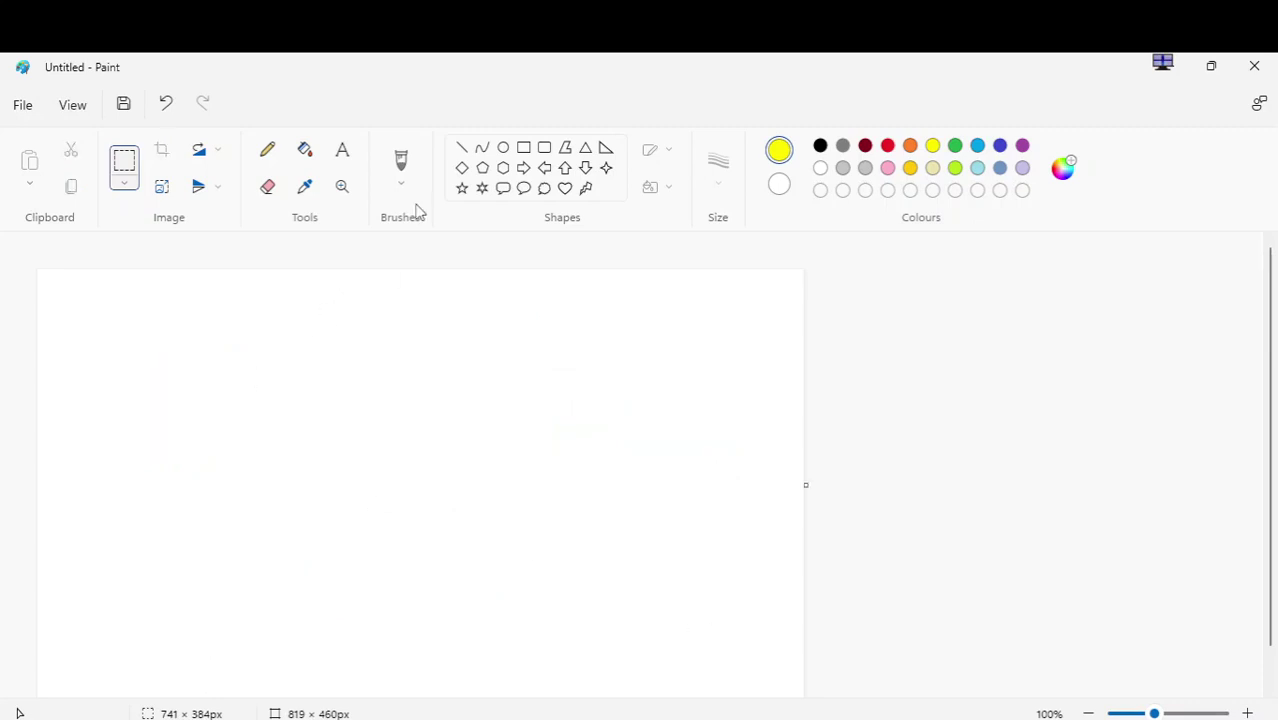
left_click(524, 148)
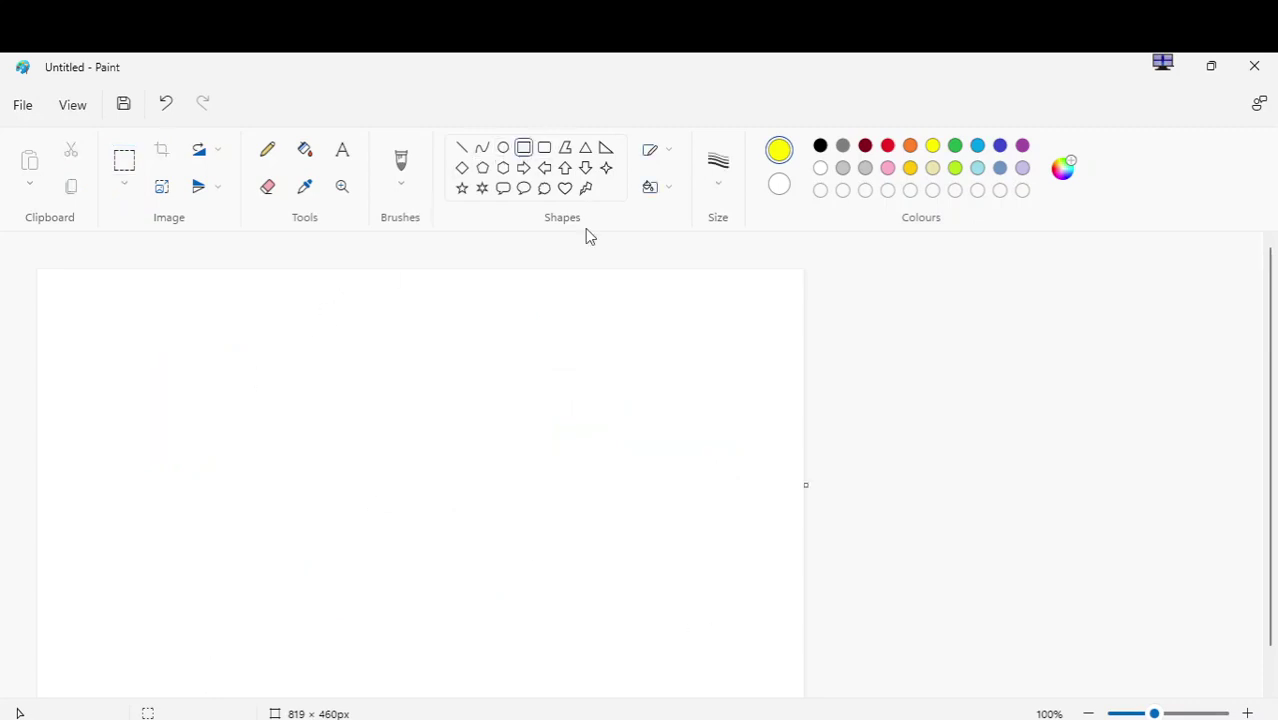
left_click_drag(200, 317, 446, 387)
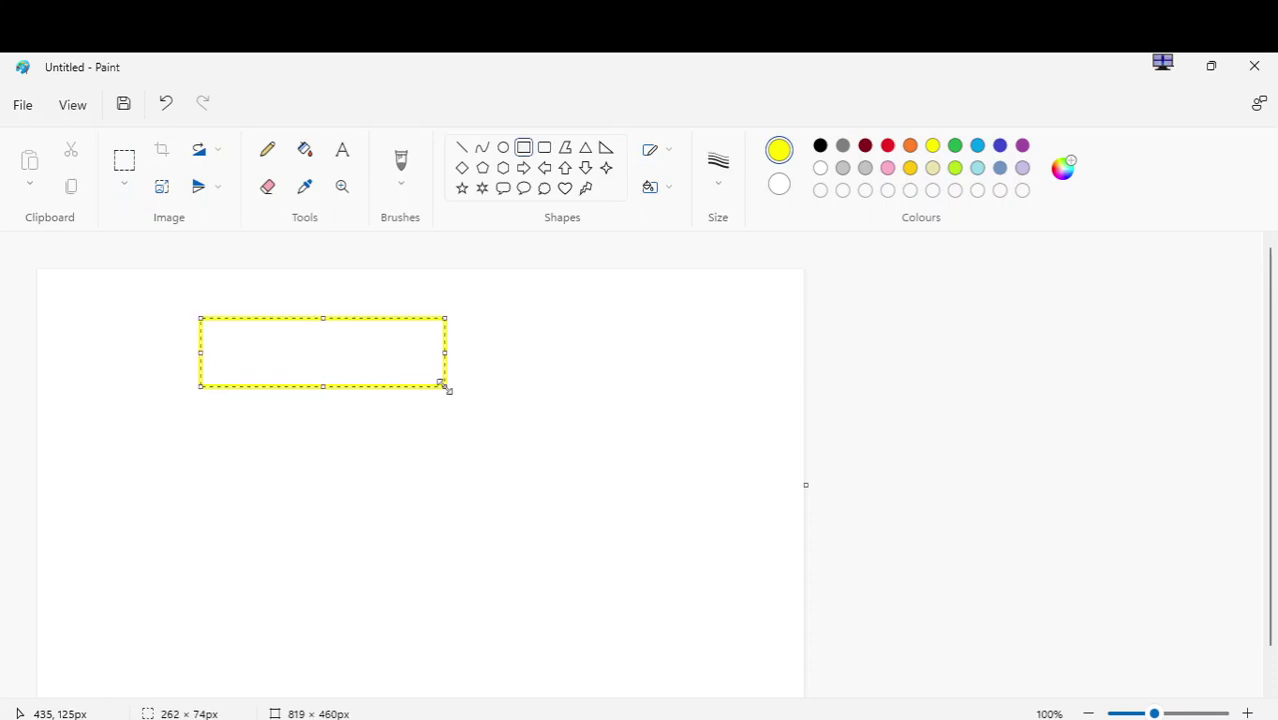
Step: Add a yellow rounded rectangle, ellipse and diamond beside and below the rectangle
left_click(548, 150)
left_click_drag(537, 314, 727, 402)
left_click(503, 147)
left_click_drag(285, 487, 478, 568)
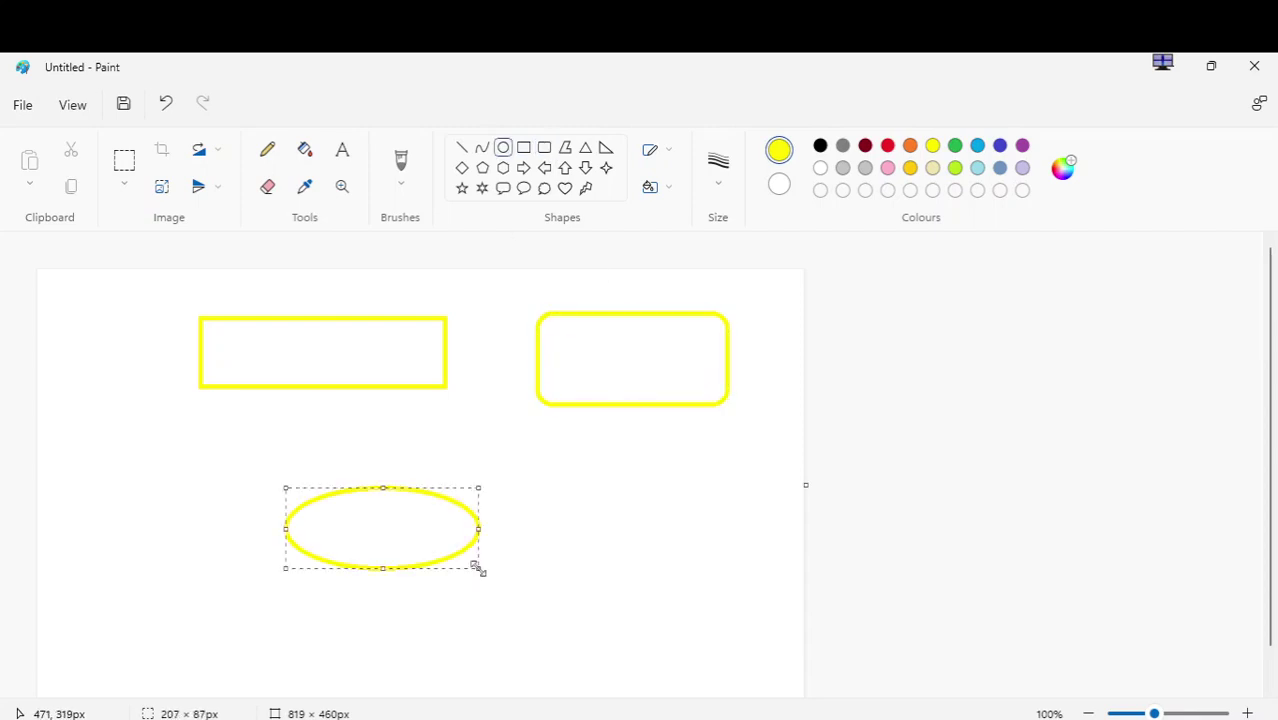
left_click(463, 168)
left_click_drag(627, 458, 533, 577)
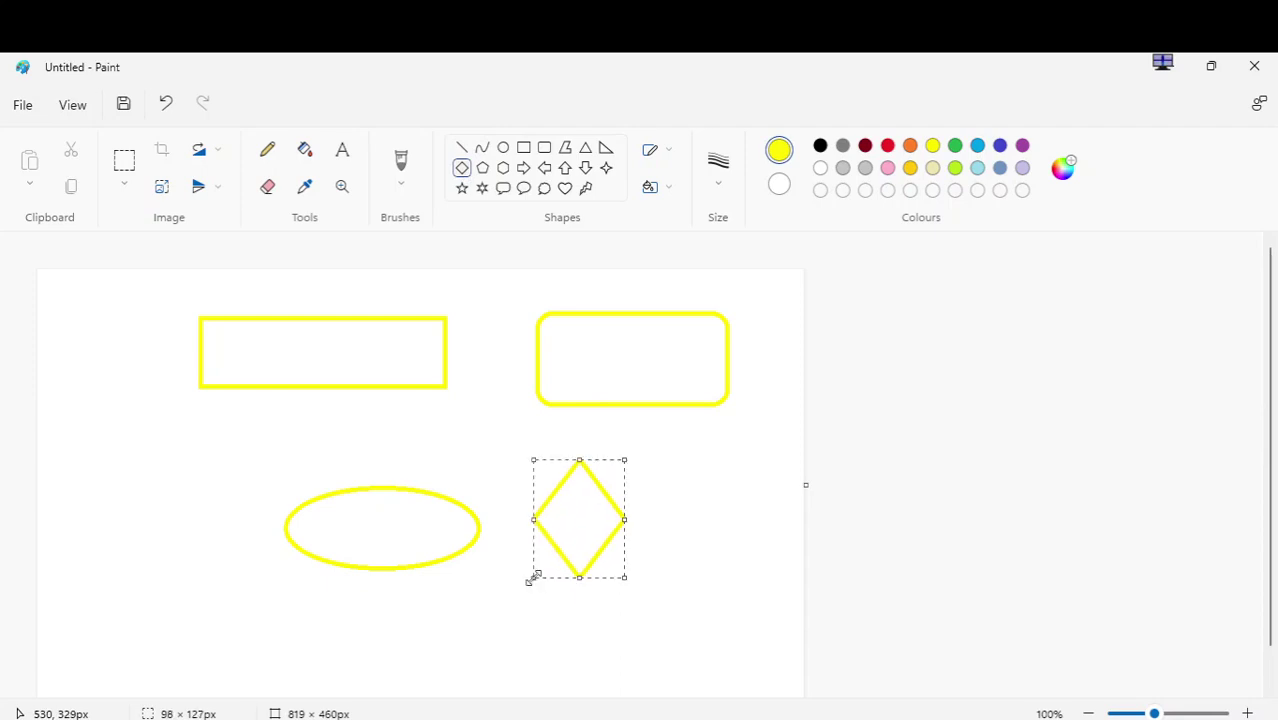
Step: Draw a yellow line beneath the rectangle and a bent curve at lower left, widened to 193 × 146px
left_click(460, 150)
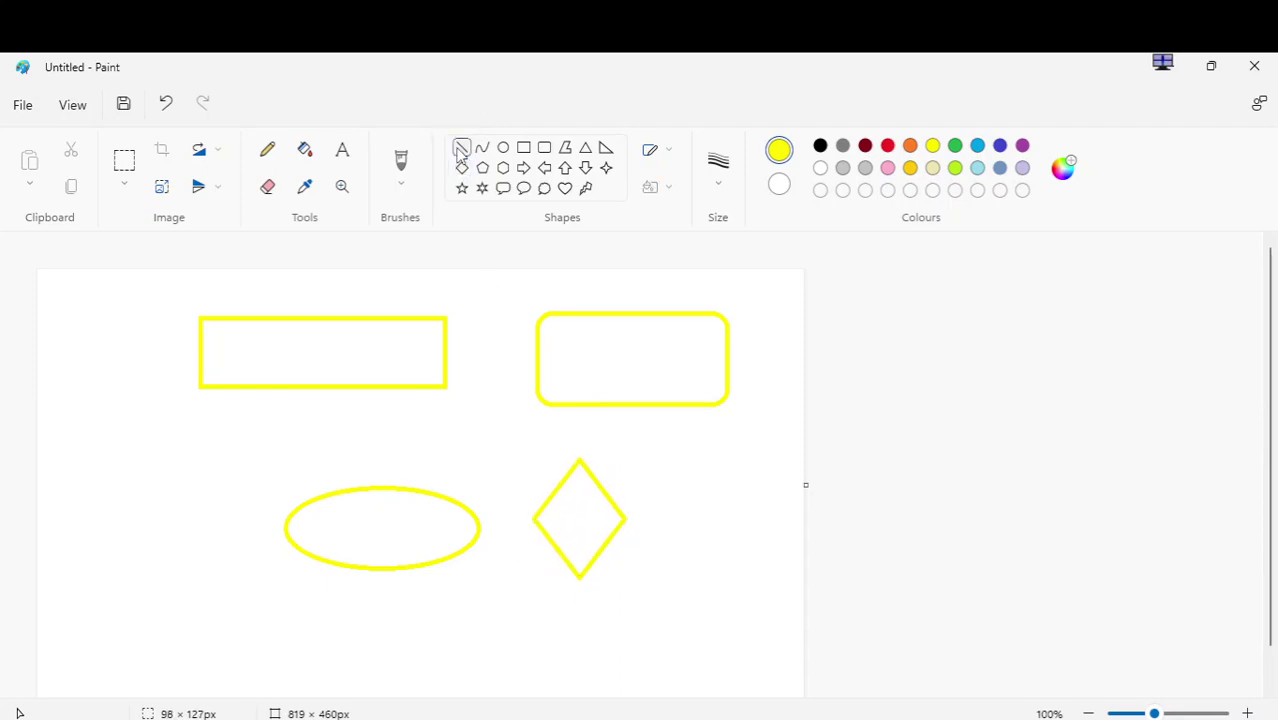
left_click_drag(153, 426, 385, 424)
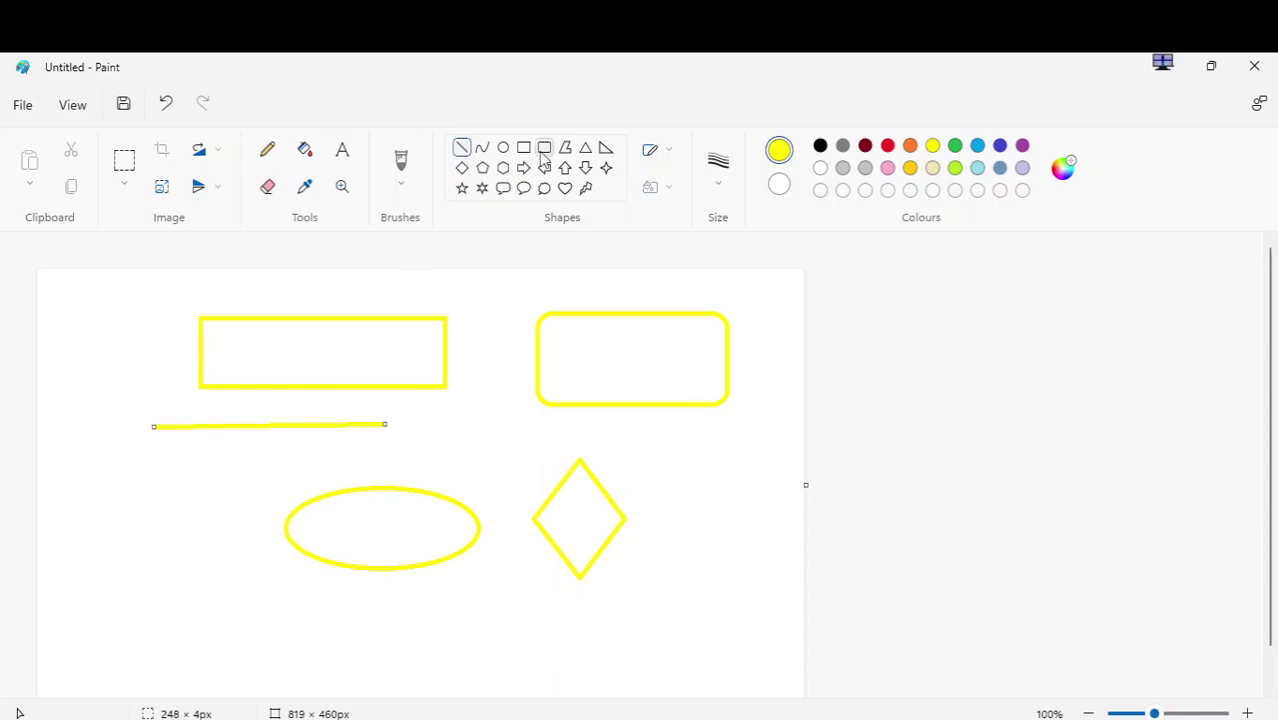
left_click(488, 148)
mouse_move(151, 526)
left_mouse_down()
mouse_move(208, 506)
mouse_move(249, 598)
left_mouse_up()
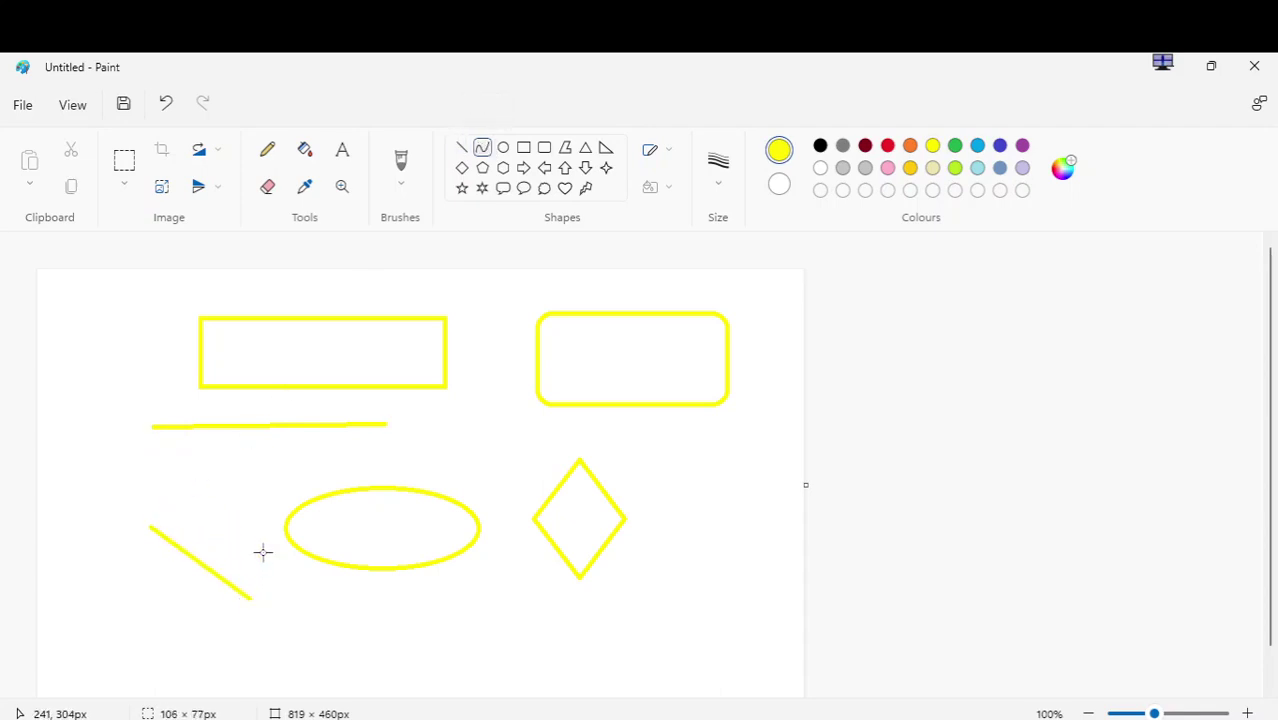
left_click(248, 512)
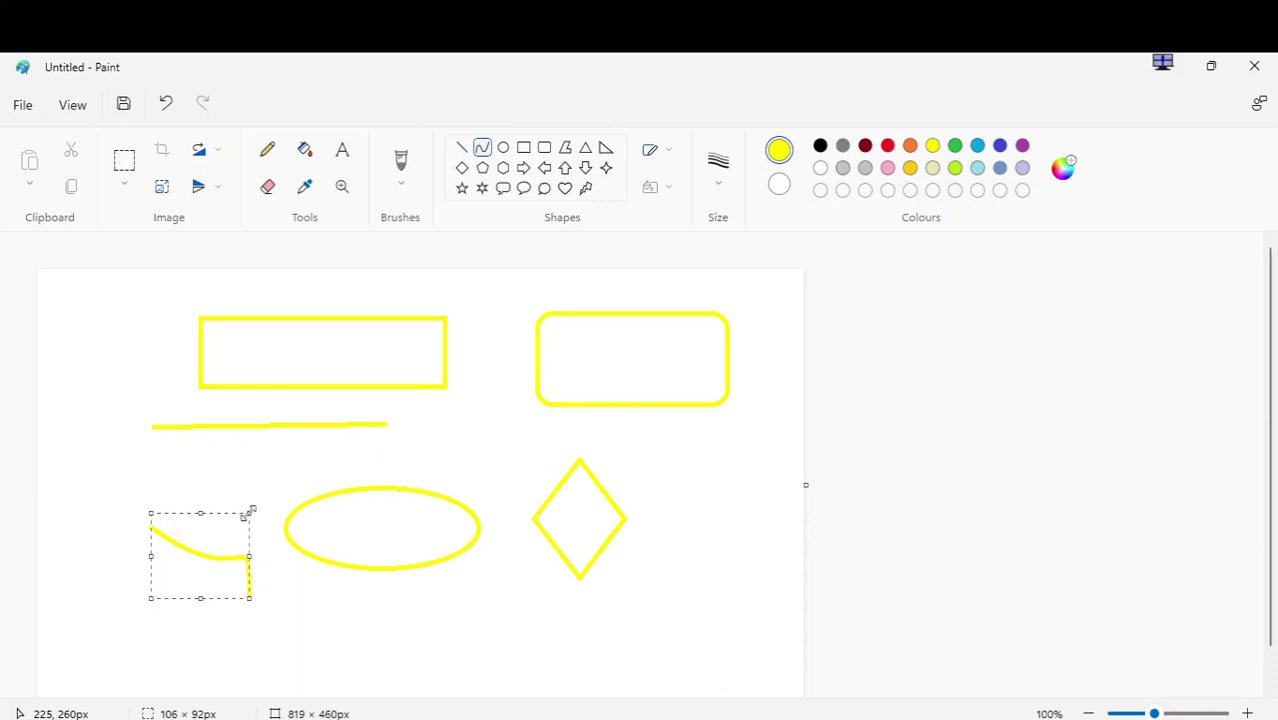
left_click_drag(249, 513, 246, 461)
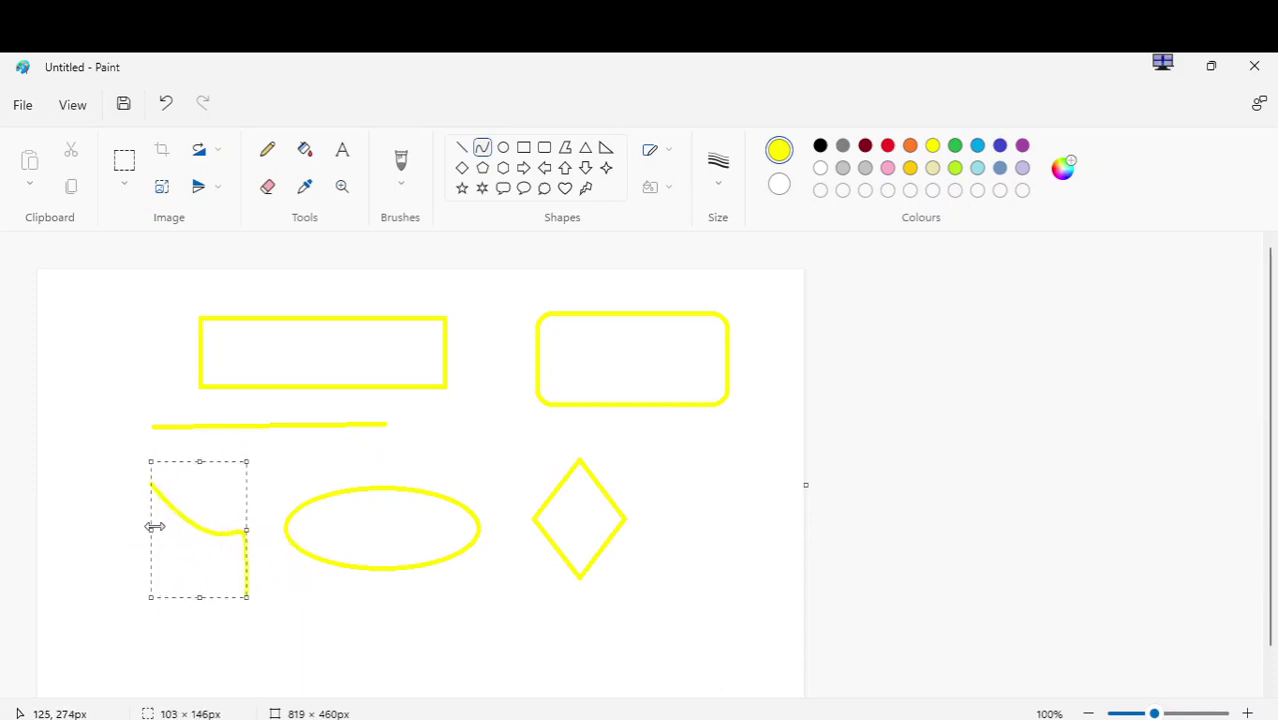
left_click_drag(155, 527, 66, 530)
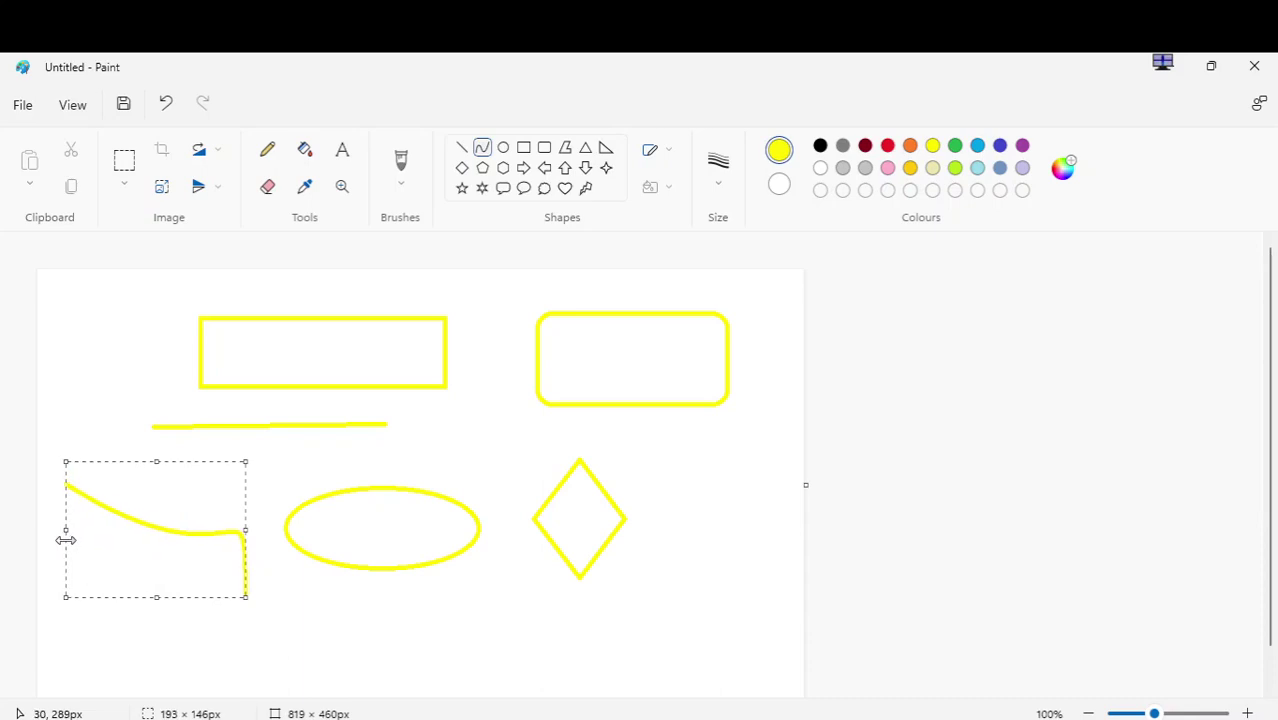
Step: Box-select every yellow shape on the canvas and delete them
left_click(124, 160)
left_click_drag(67, 289, 757, 640)
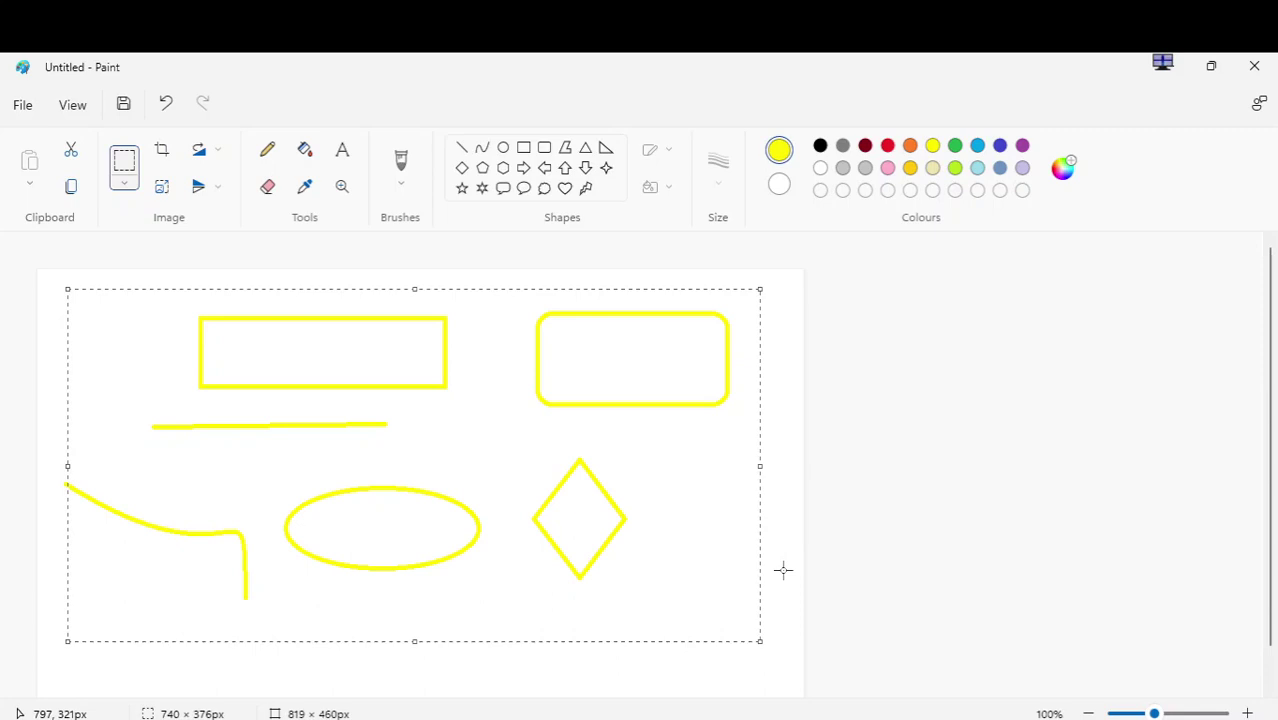
key("Delete")
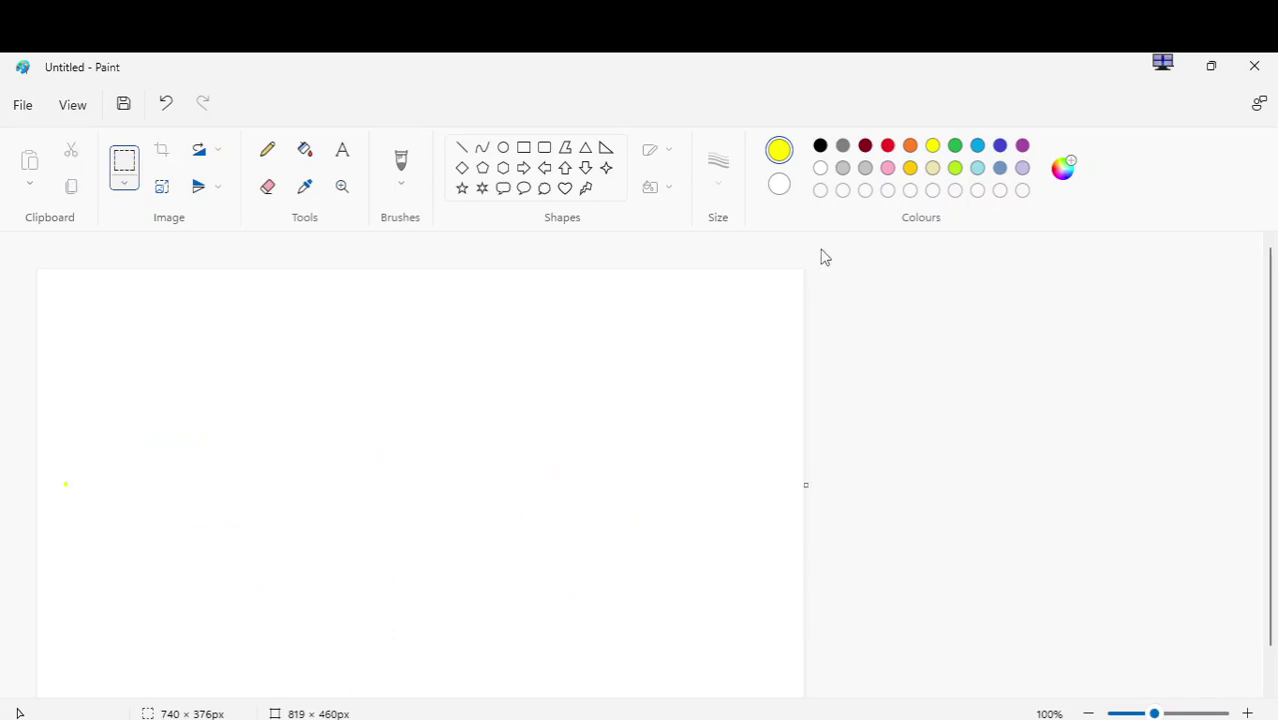
Step: Add a text box on the canvas reading 'Learning MS Paint'
left_click(345, 153)
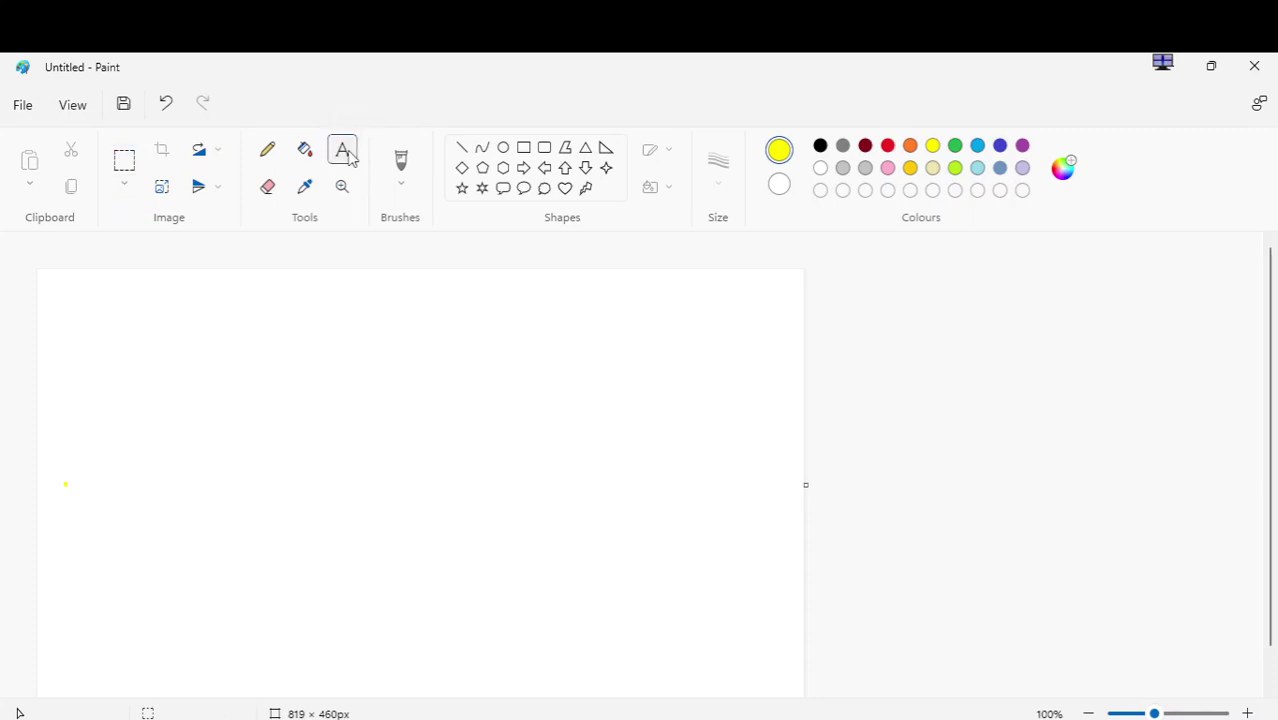
left_click(287, 341)
type("Learni")
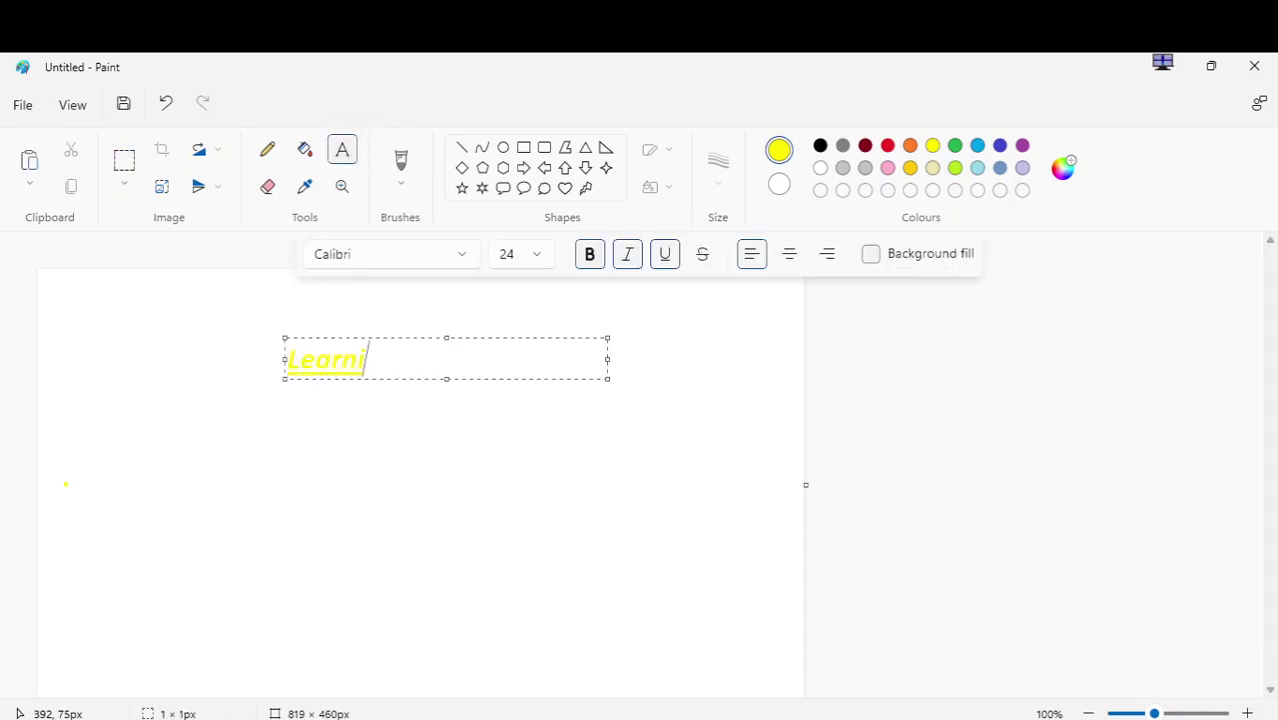
type("ng MS Paint")
Step: Format the whole text as size 28, bold and italic, and commit it to the canvas
key("ctrl+a")
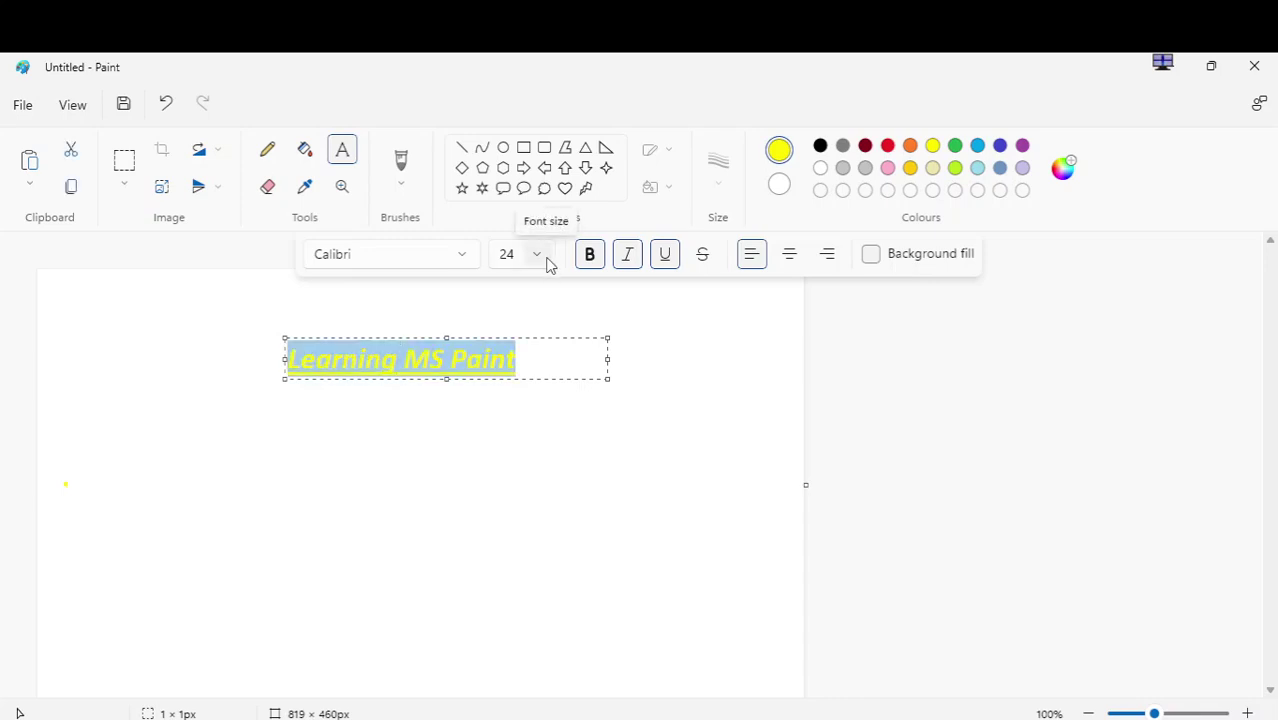
left_click(547, 263)
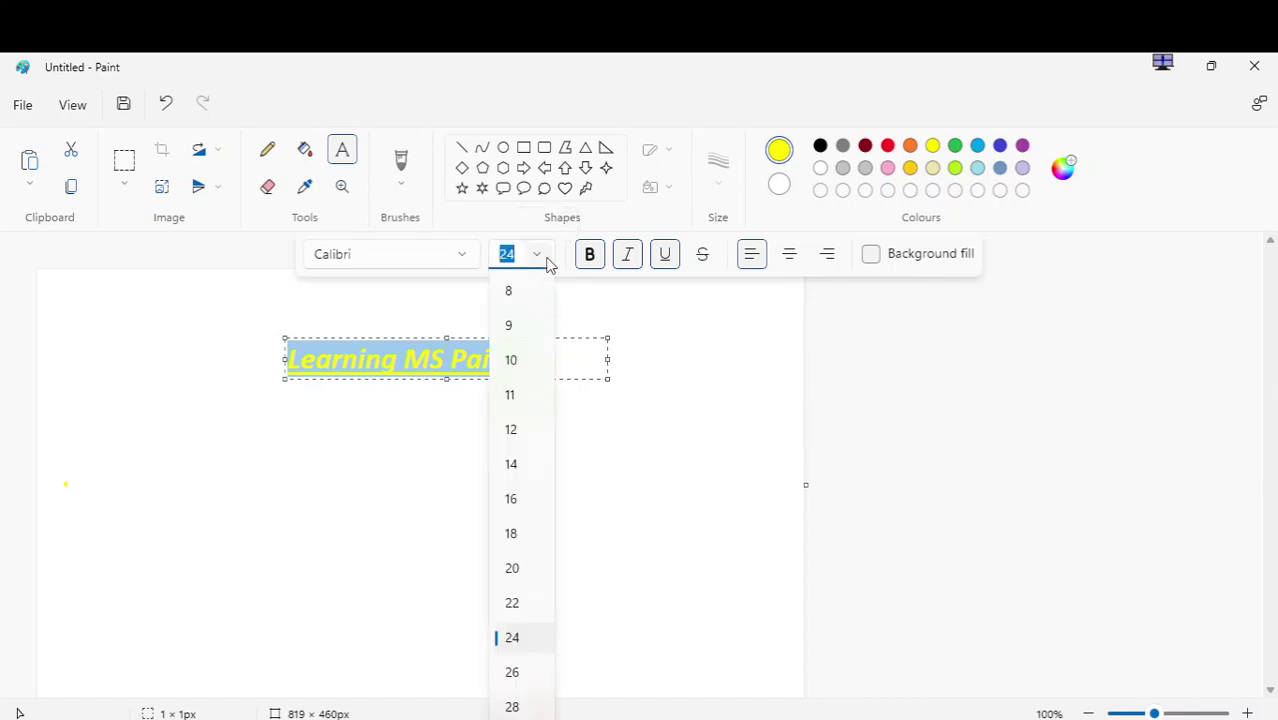
left_click(513, 603)
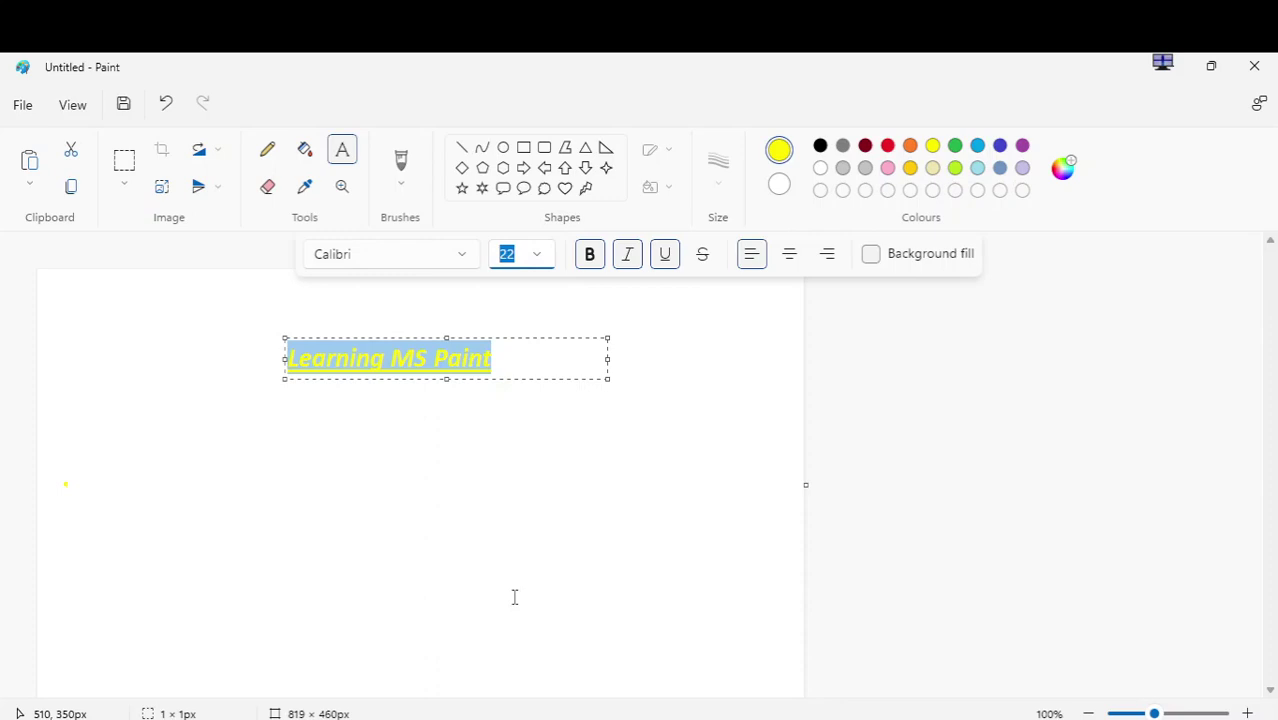
left_click(540, 260)
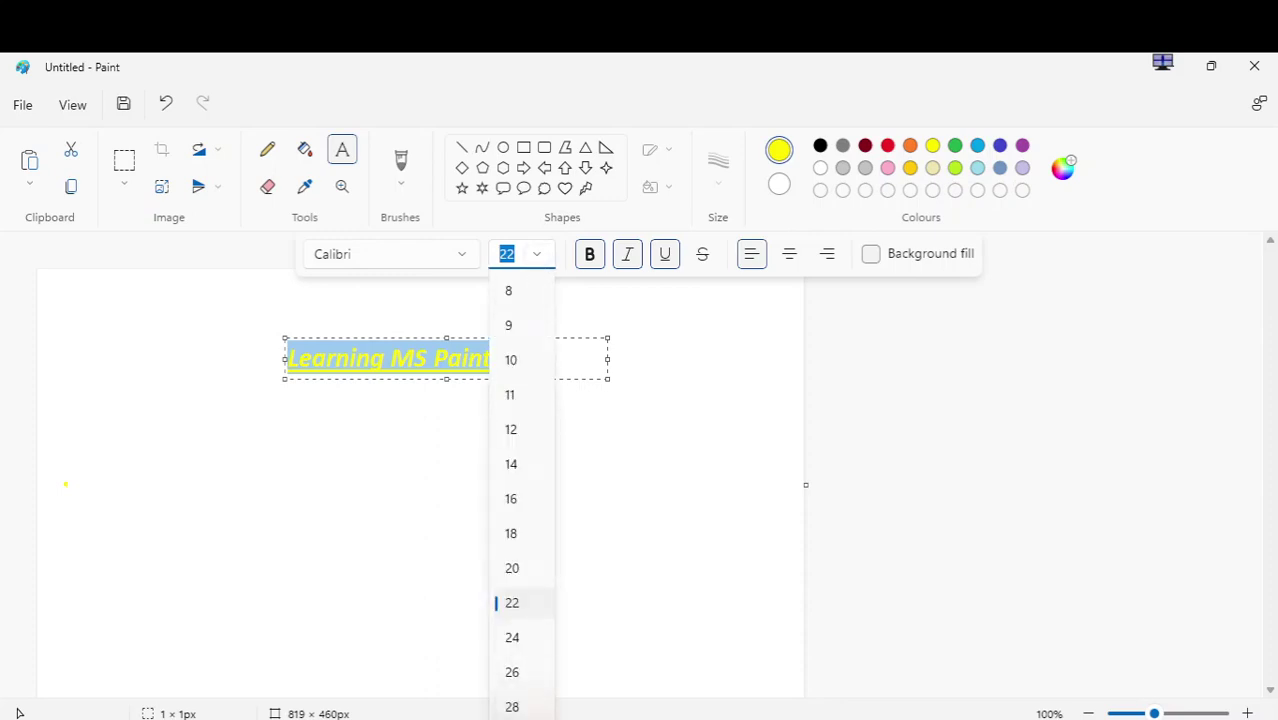
left_click(512, 706)
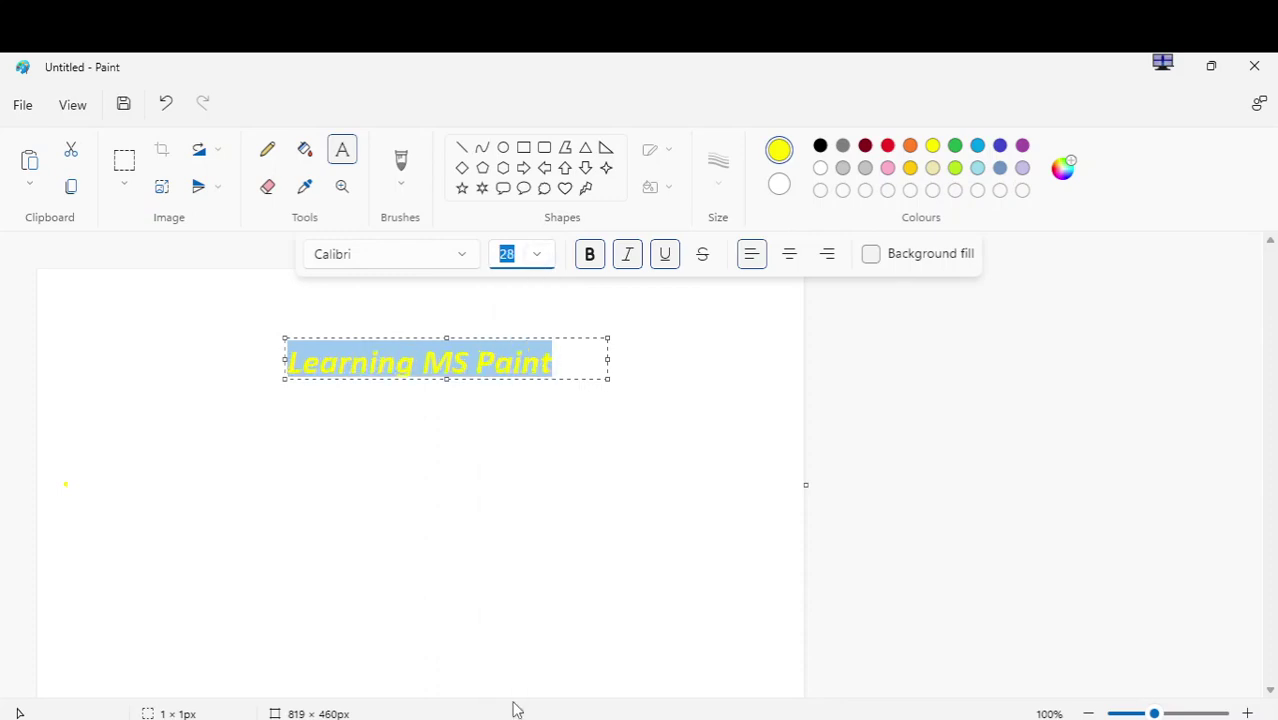
left_click(590, 256)
left_click(590, 256)
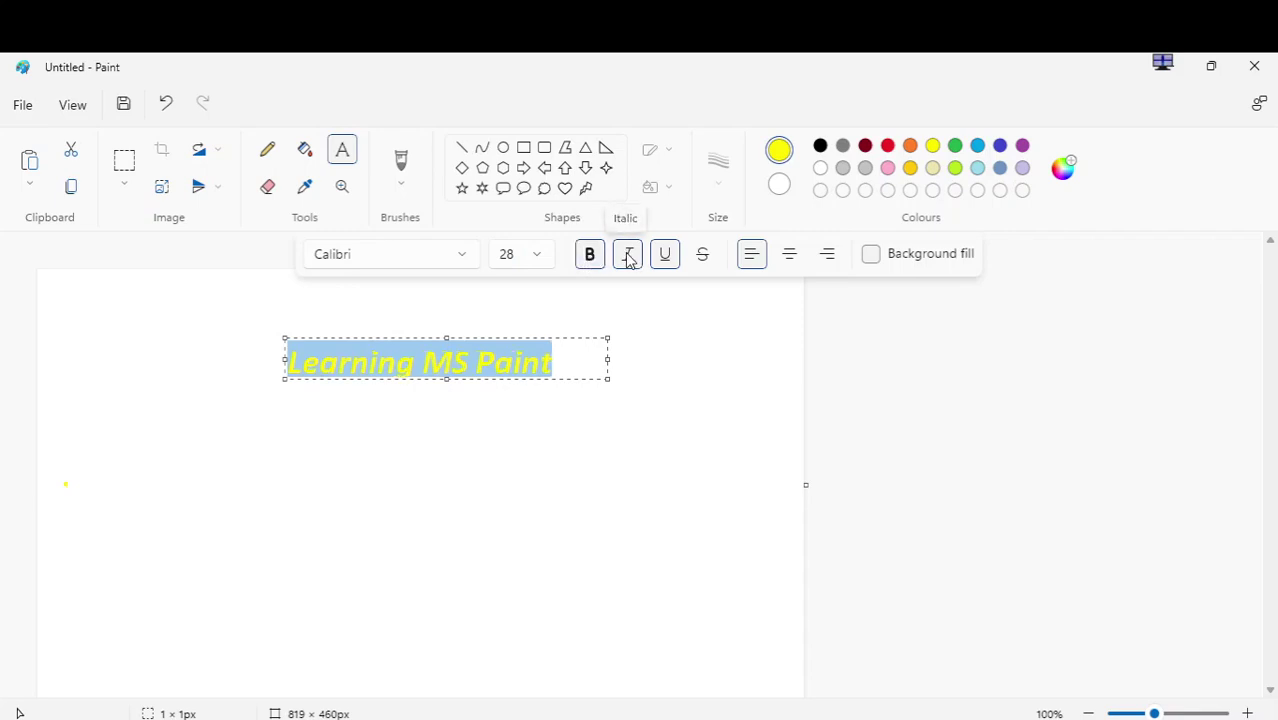
left_click(629, 258)
left_click(629, 258)
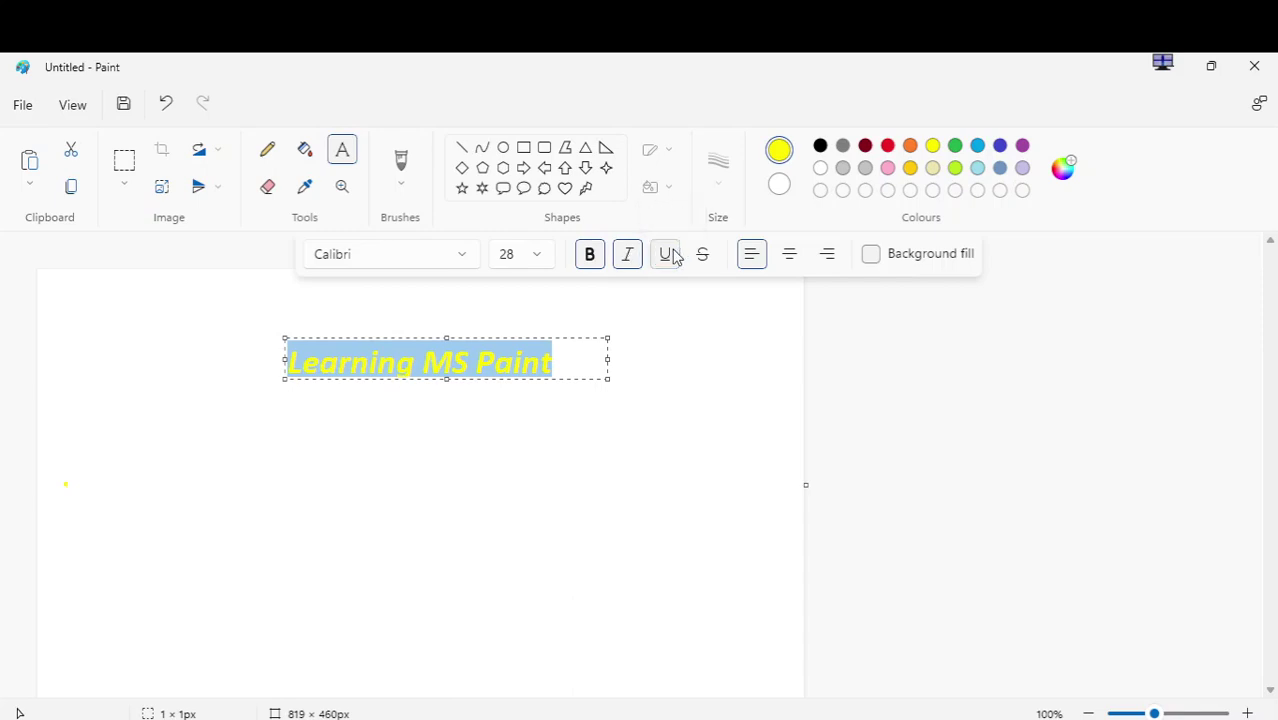
left_click(633, 456)
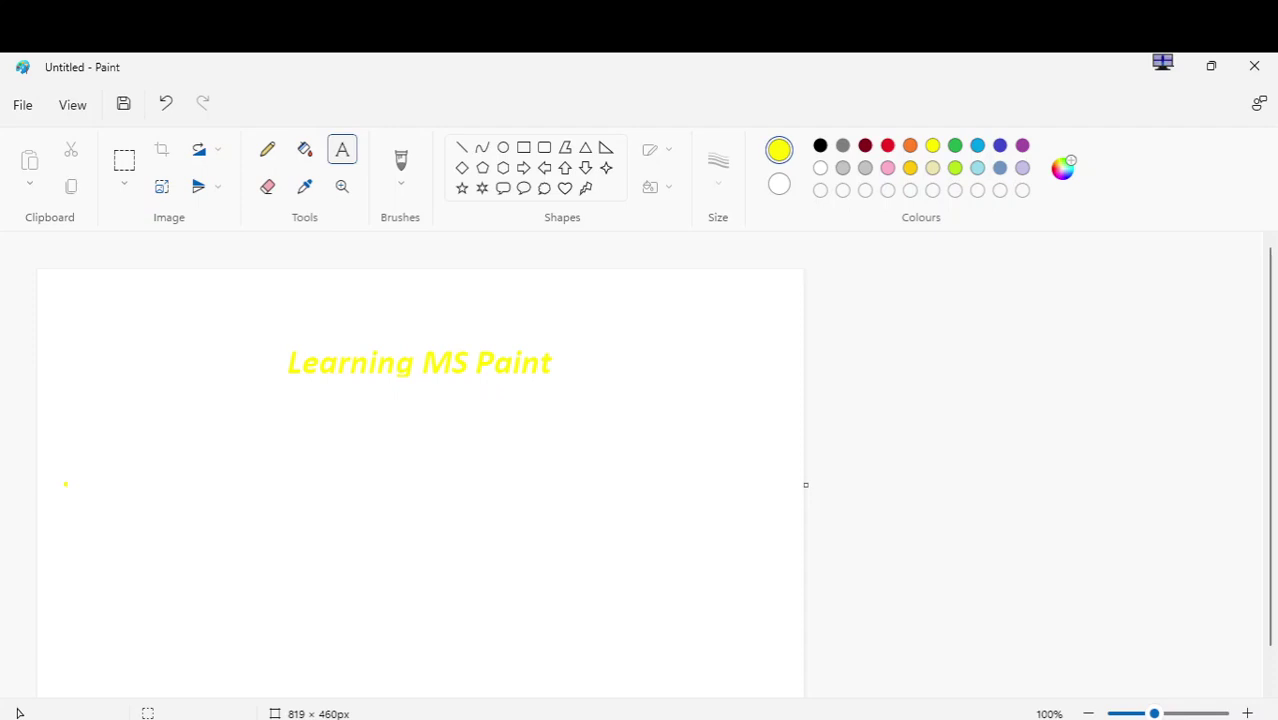
Step: Choose File > Save as > PNG picture to start saving the image as a PNG
left_click(24, 107)
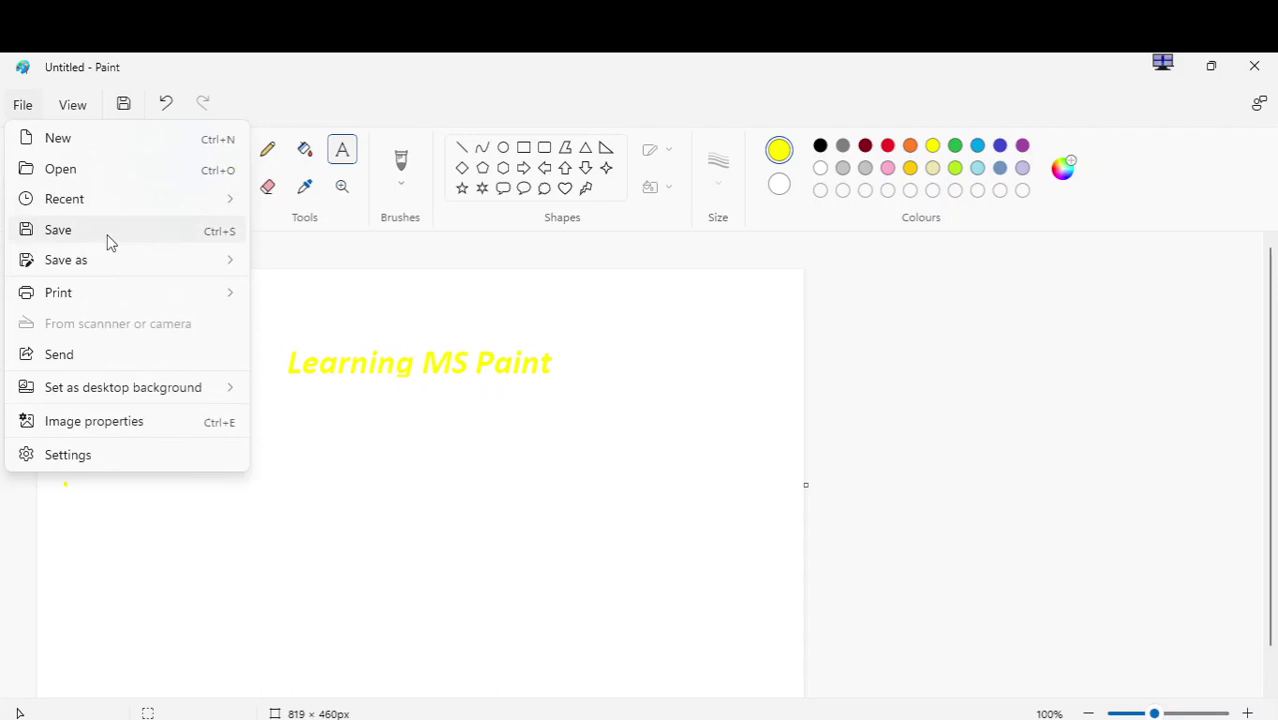
mouse_move(94, 262)
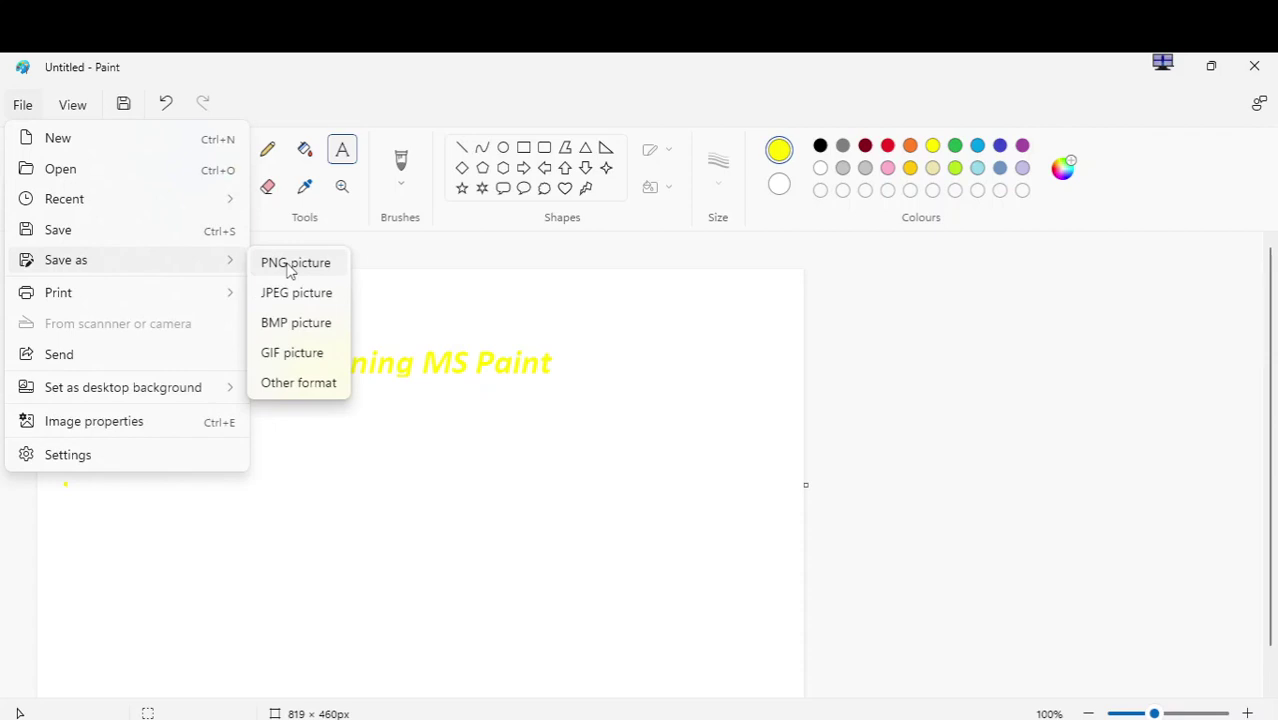
left_click(290, 264)
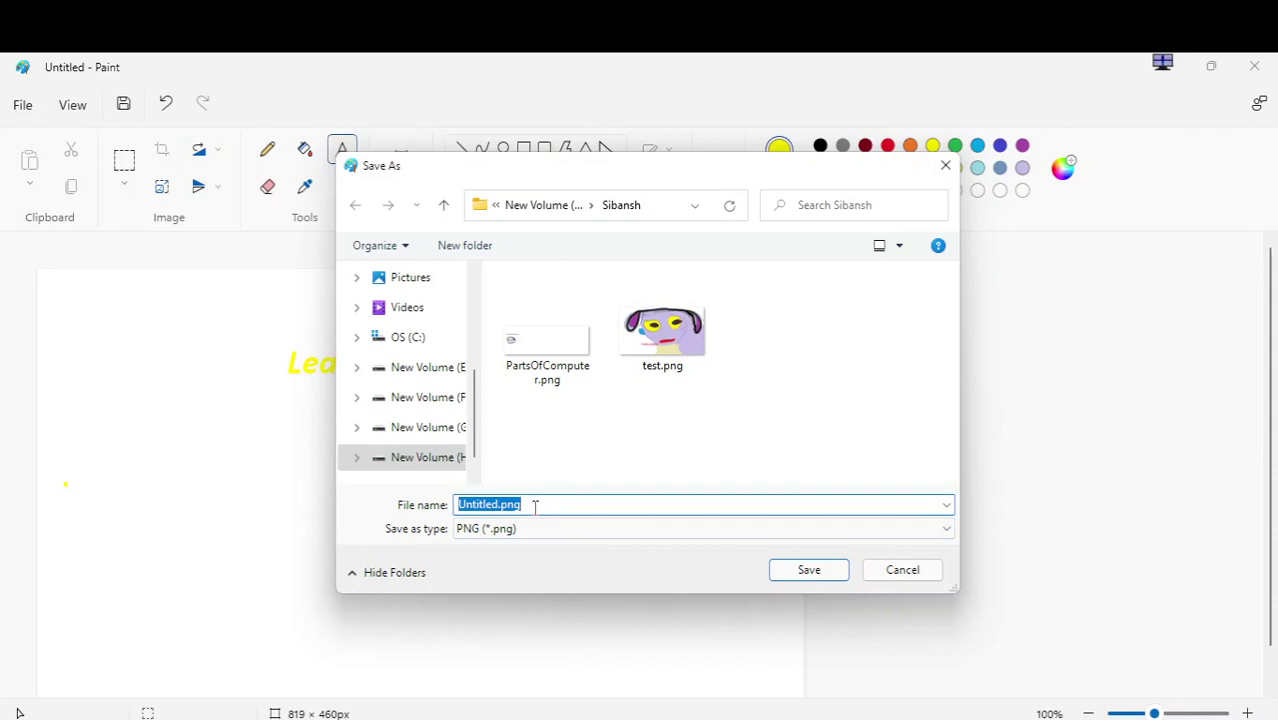
Step: Name the file 'Learningpaint' and save it as a PNG
type("Learningpaint")
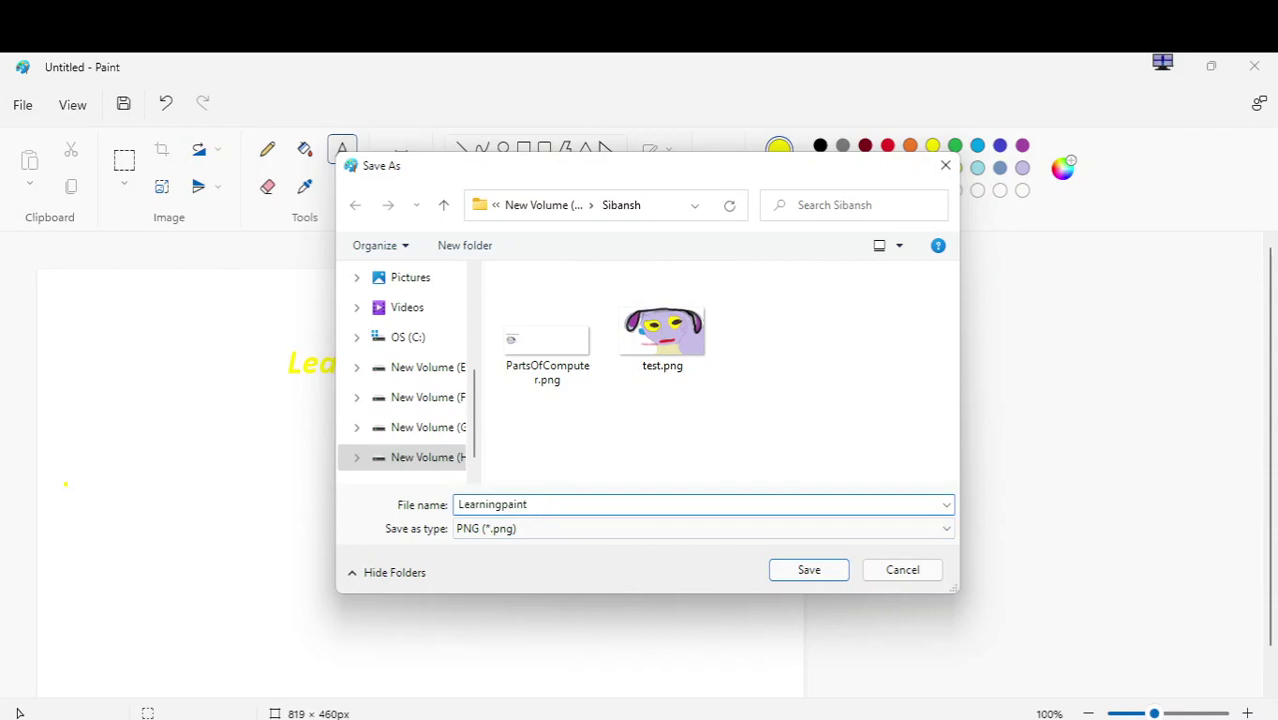
left_click(808, 570)
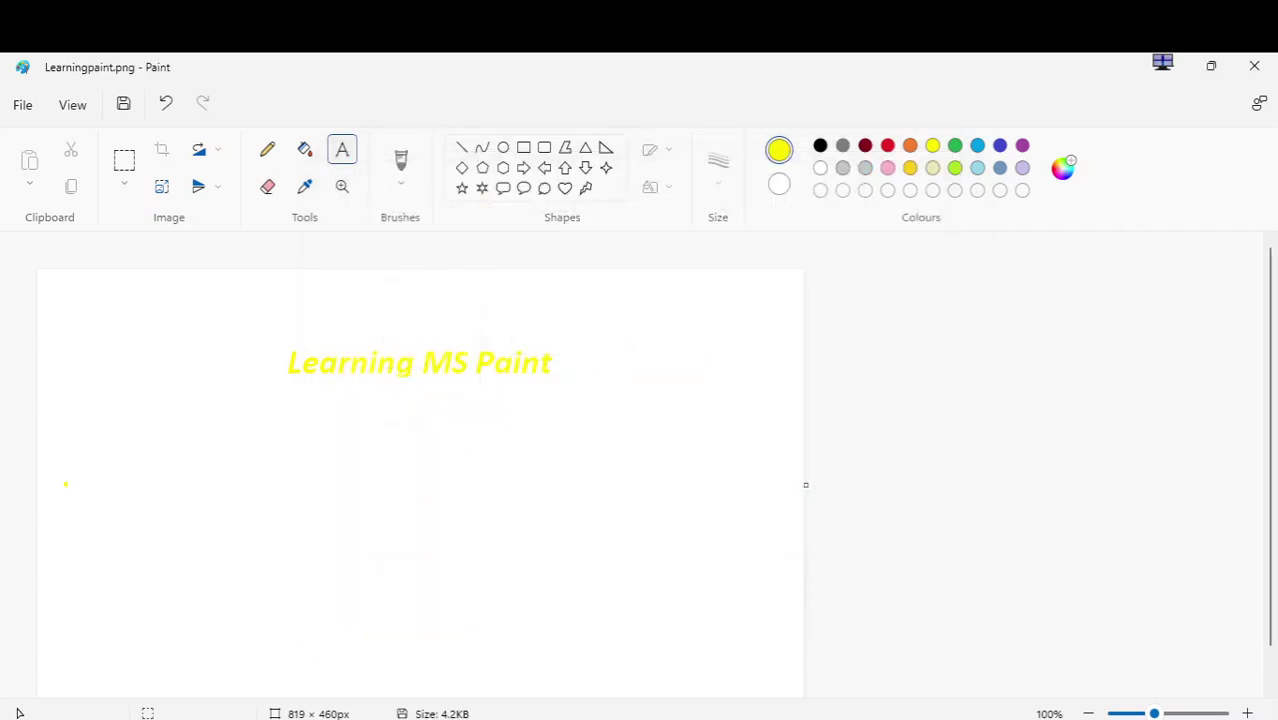
mouse_move(500, 718)
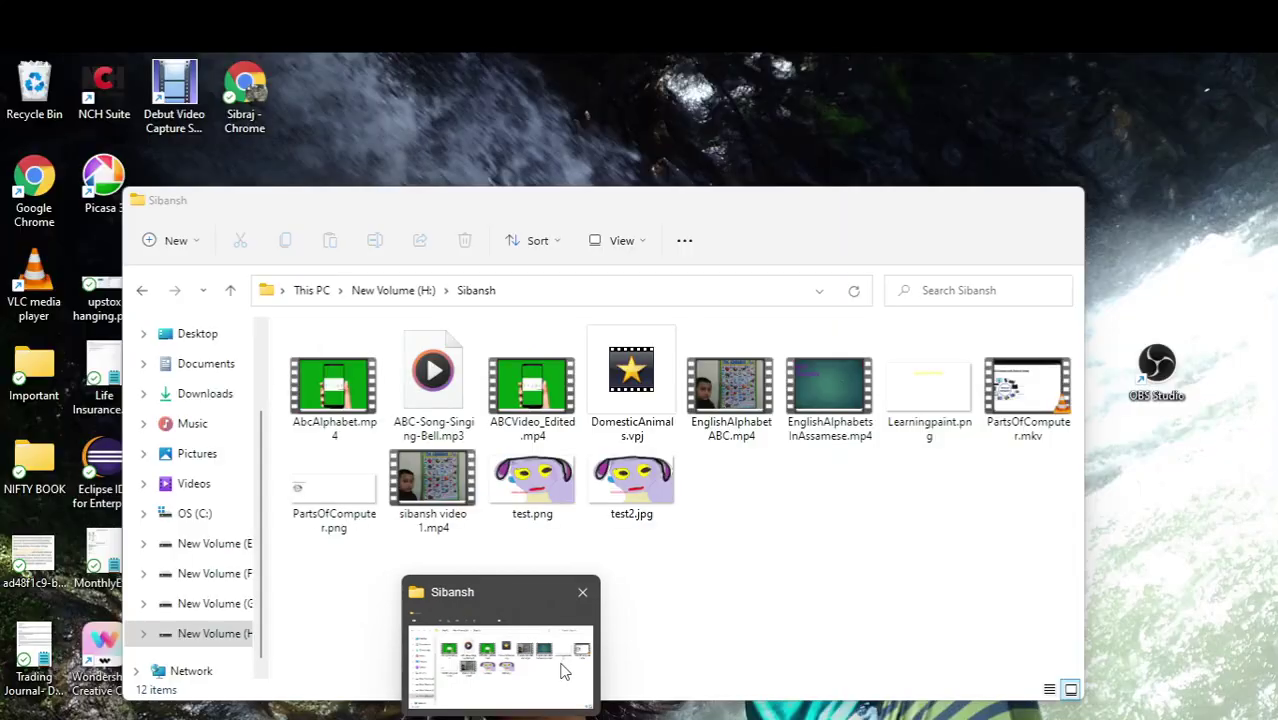
Step: Open Learningpaint.png from the Sibansh folder window in Photos to view it
left_click(566, 665)
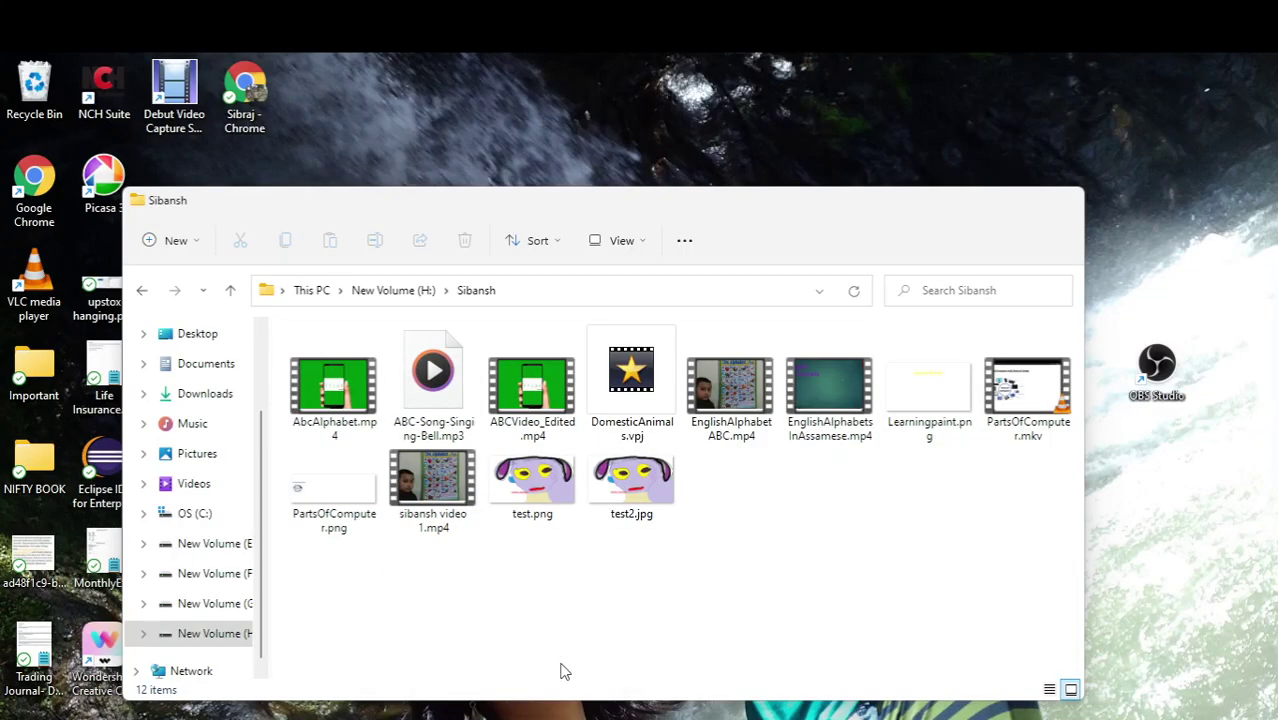
left_click(953, 420)
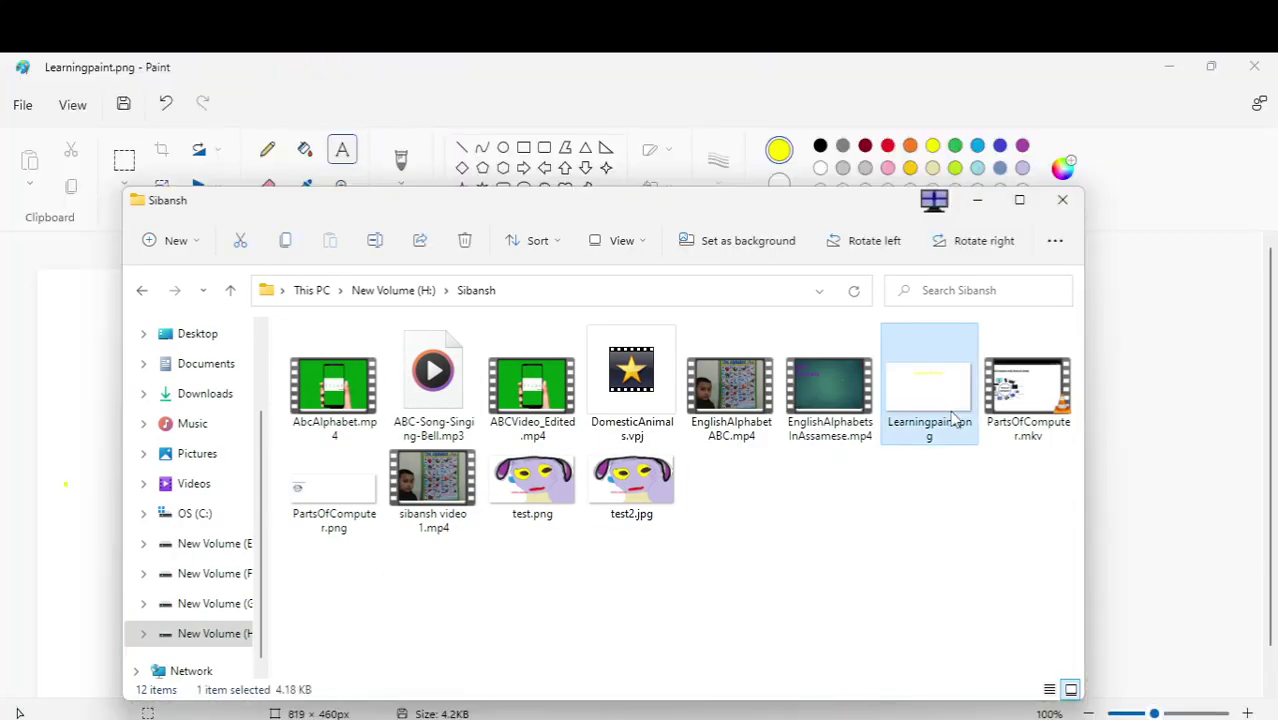
double_click(953, 420)
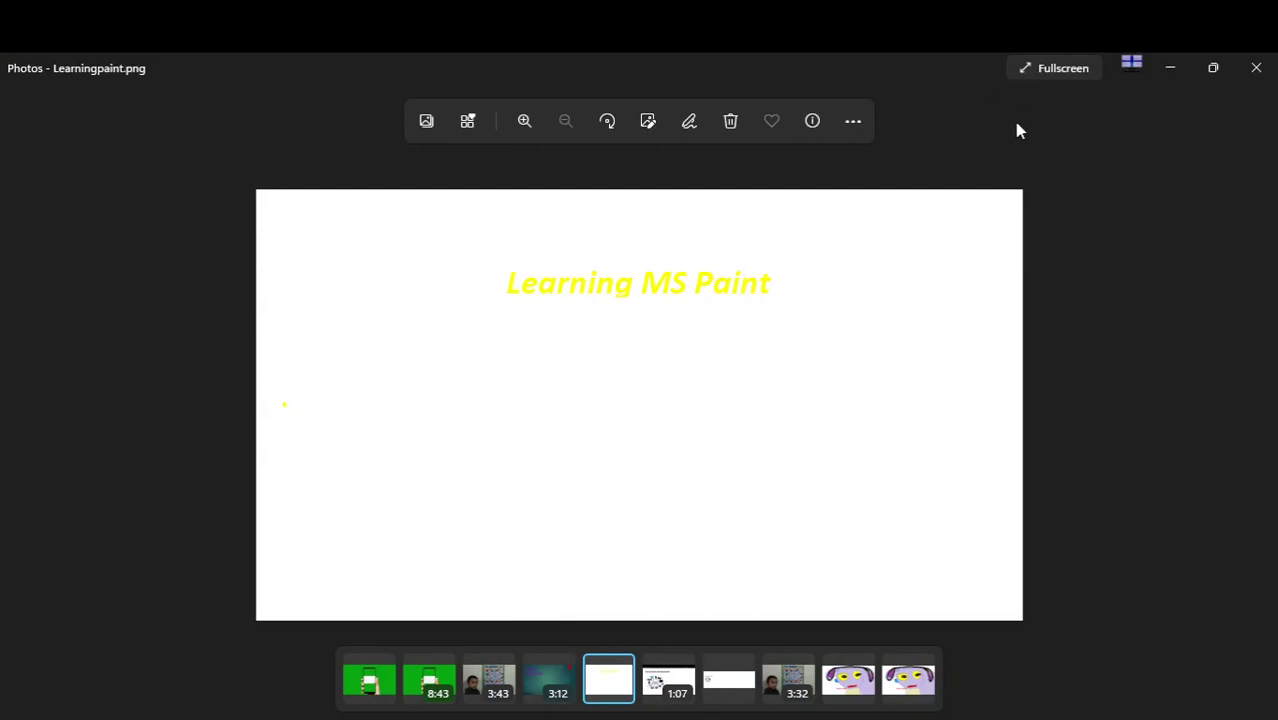
Step: Close Photos, bring Paint back, and minimize the File Explorer window
left_click(1256, 67)
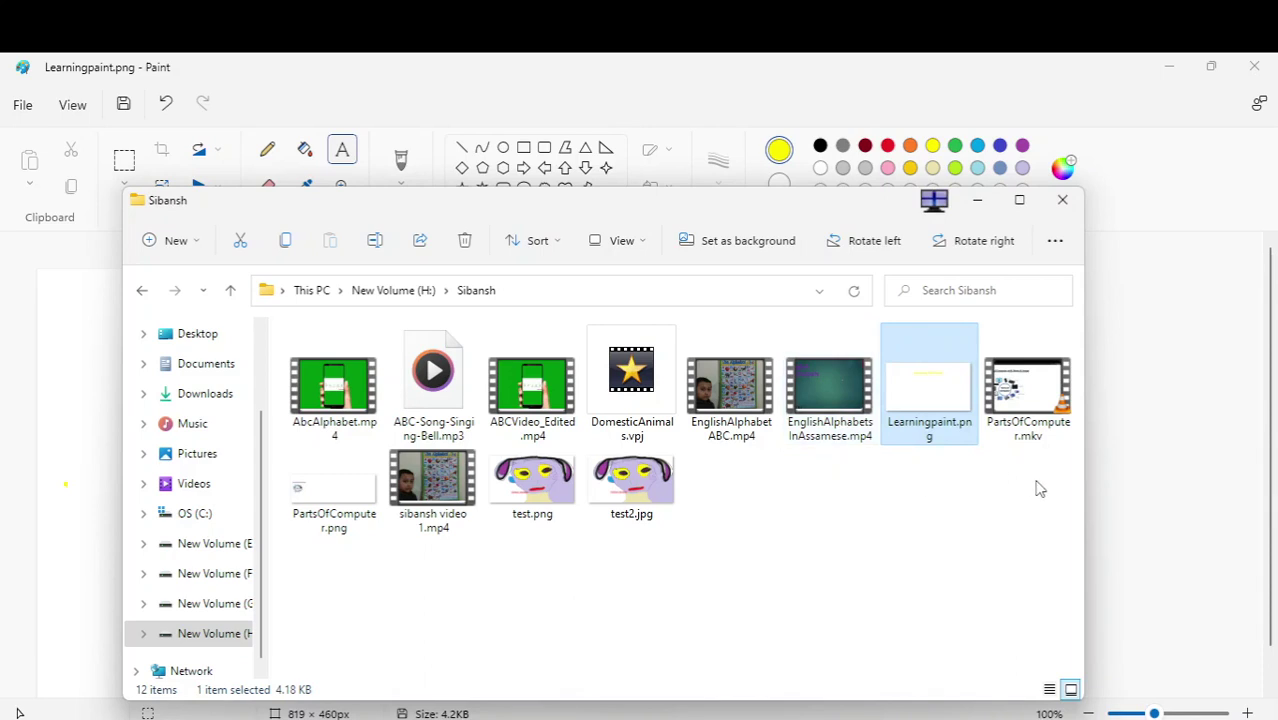
mouse_move(953, 718)
left_click(18, 712)
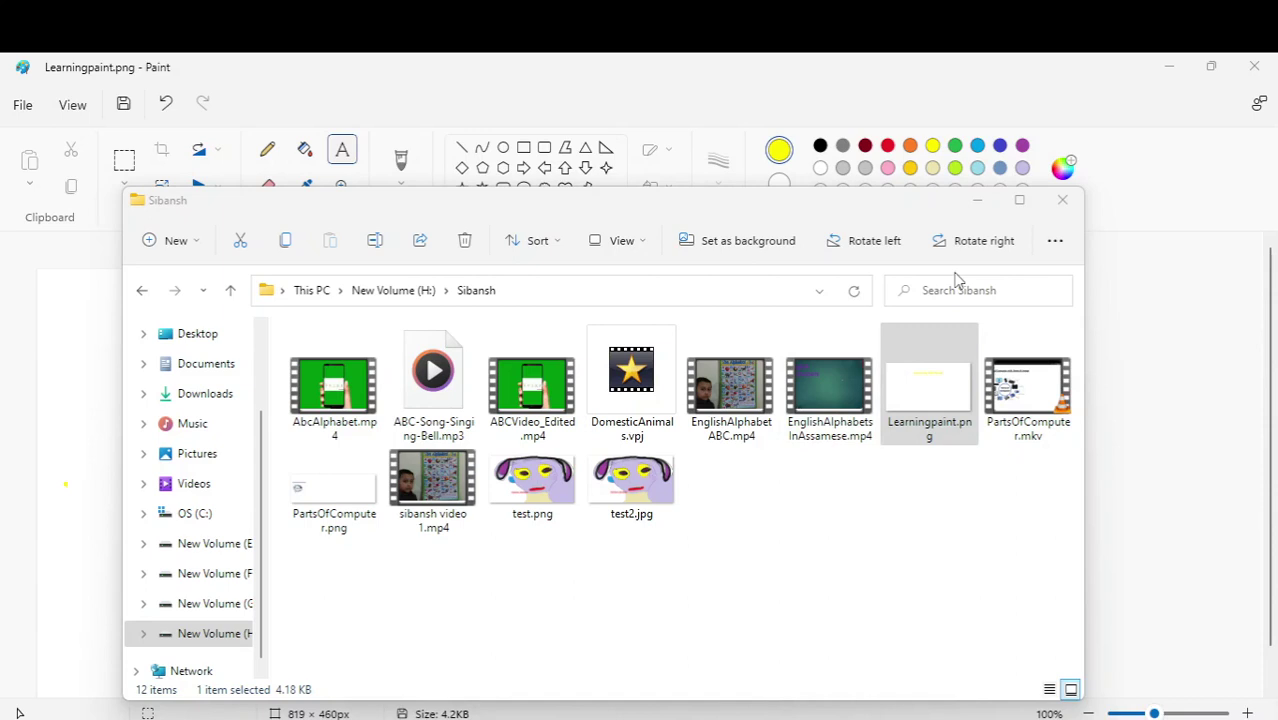
left_click(980, 202)
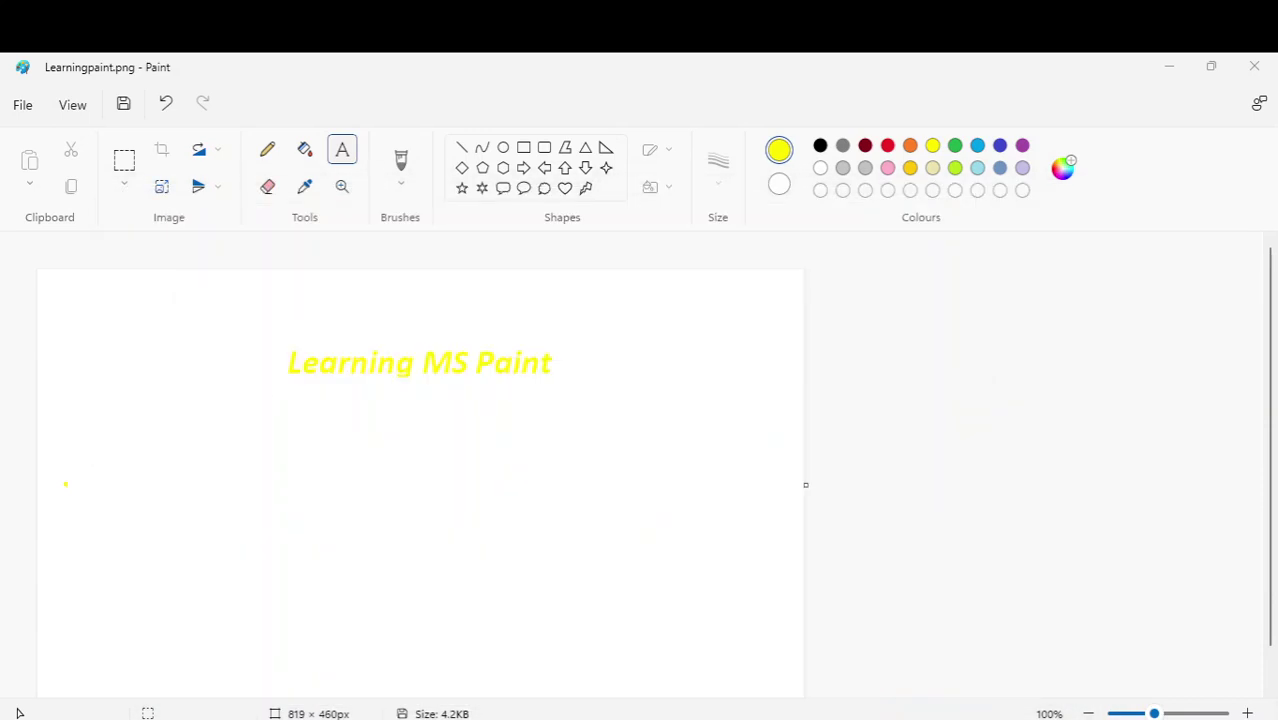